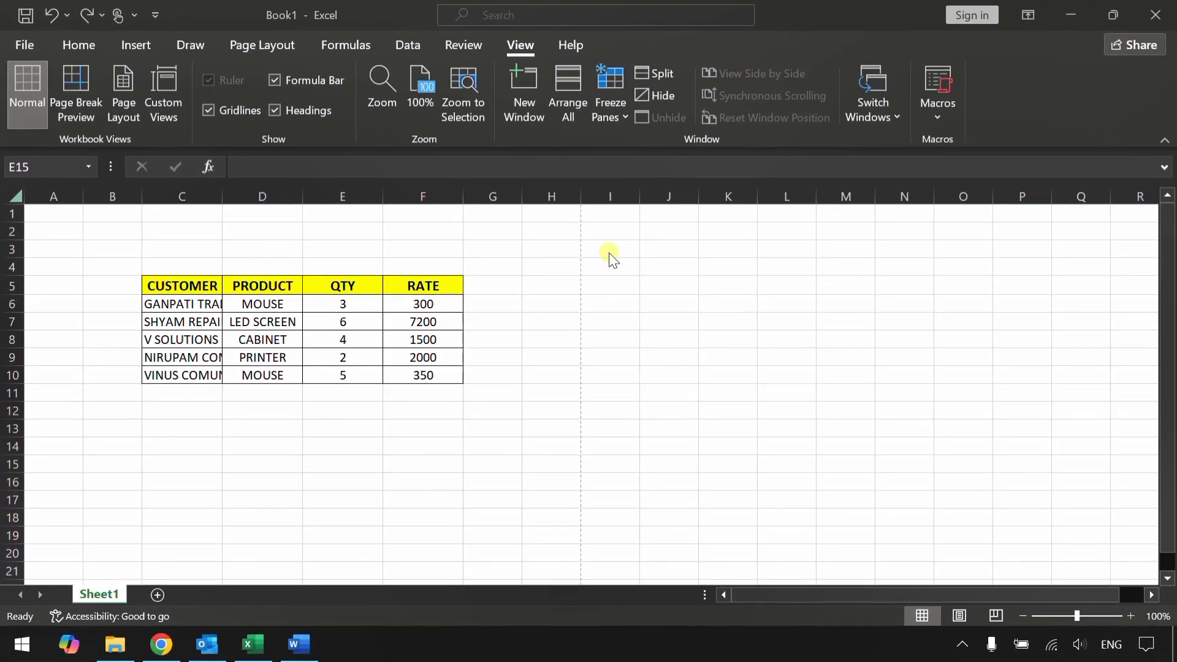
left_click(1152, 595)
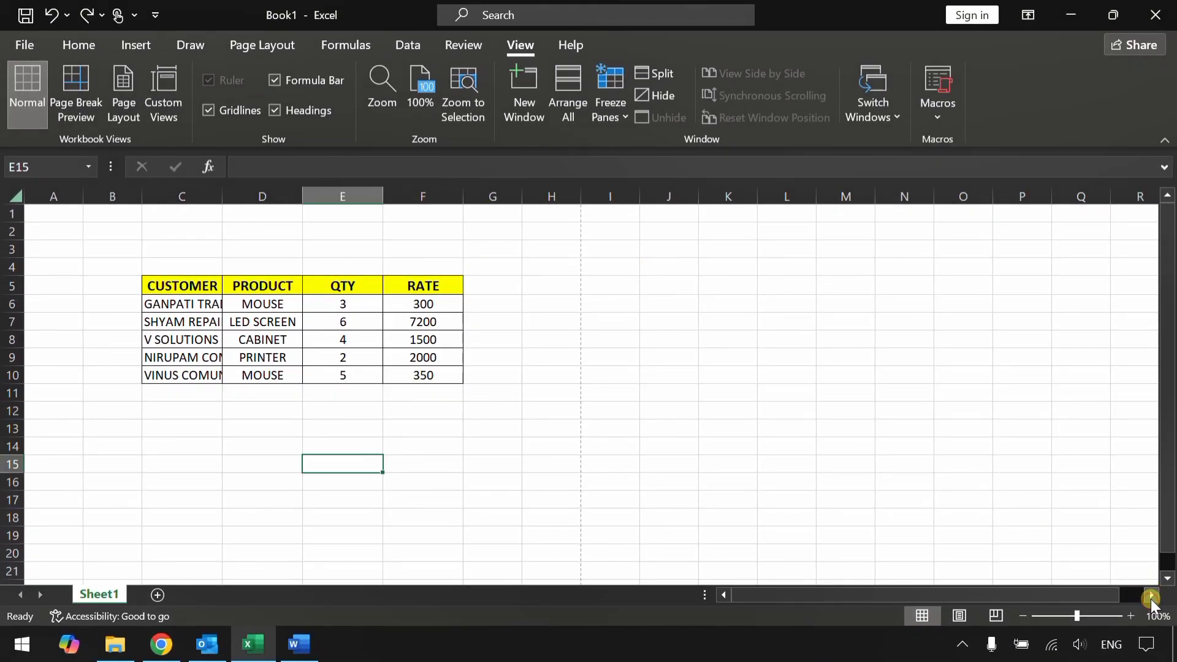
left_click_drag(1152, 595, 1168, 582)
left_click_drag(1101, 597, 783, 601)
left_click_drag(1167, 420, 1163, 331)
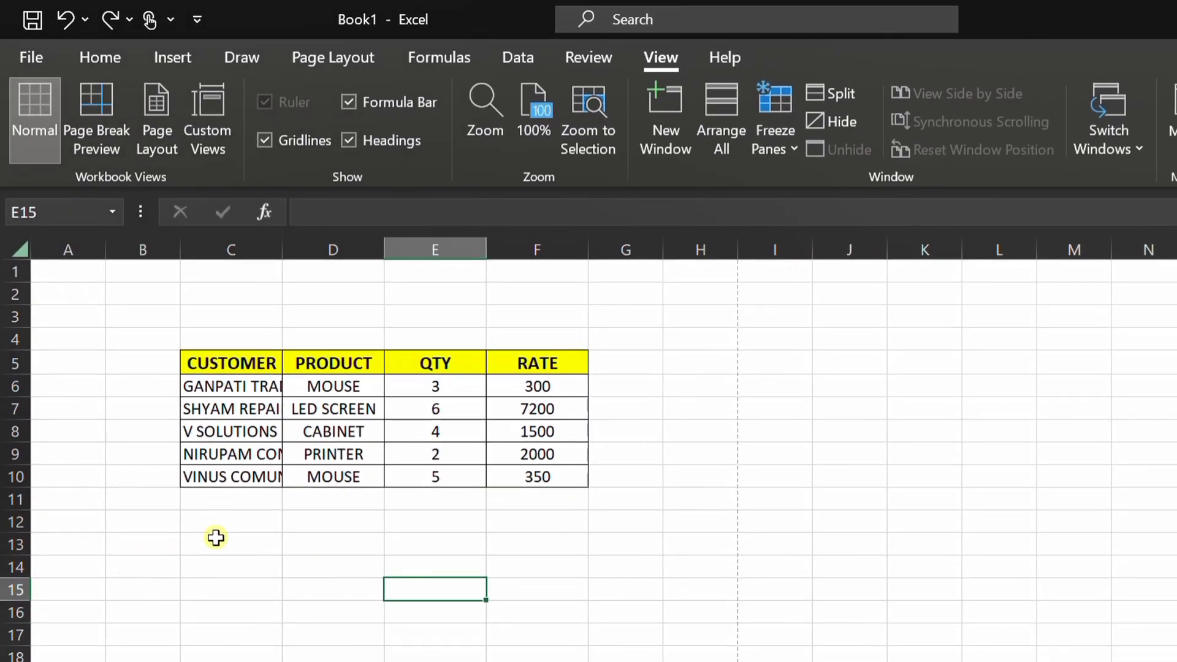
Show the sheet in Page Break Preview to examine its print area, and return to Normal view
left_click(214, 535)
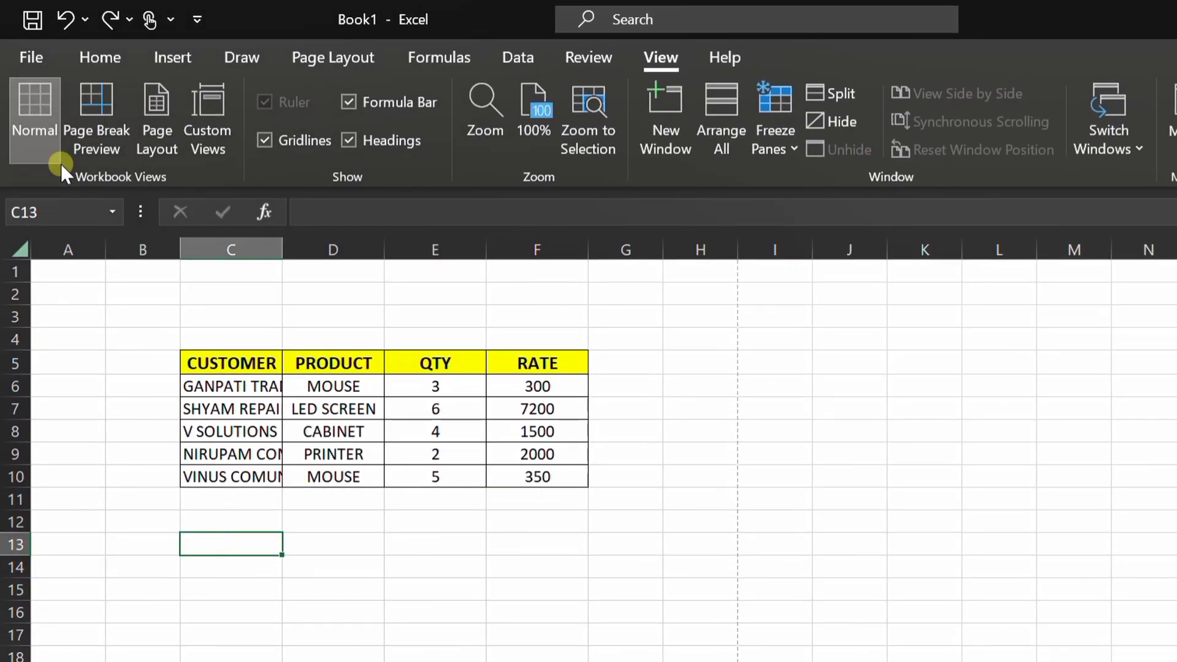
left_click(110, 146)
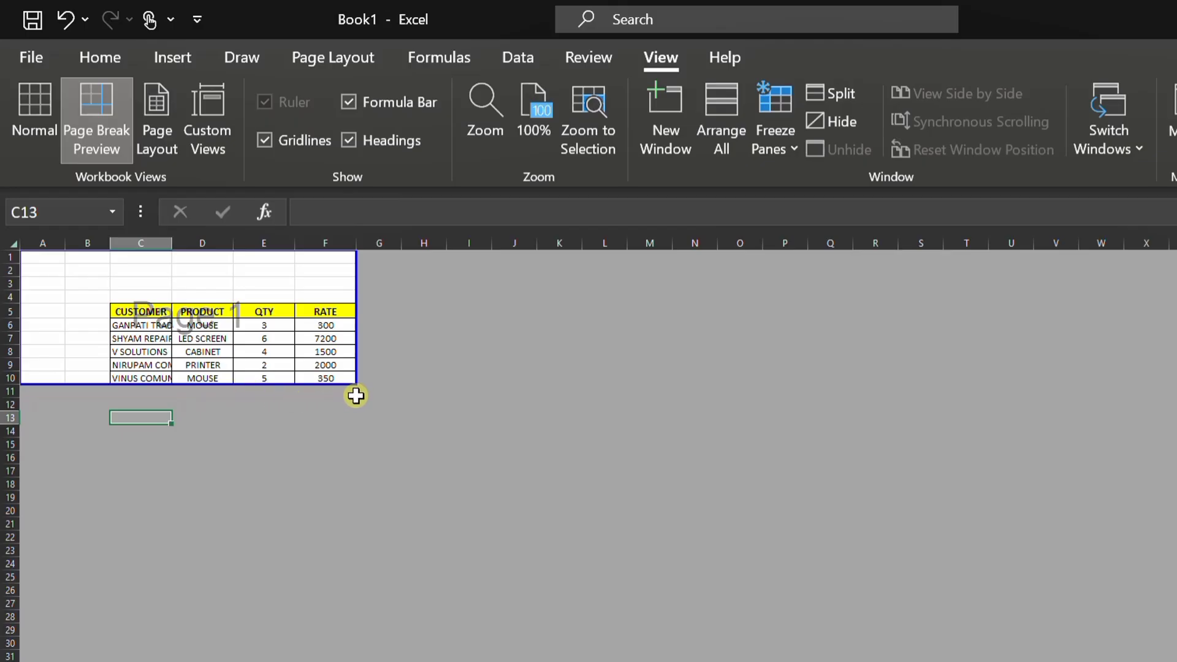
left_click(23, 132)
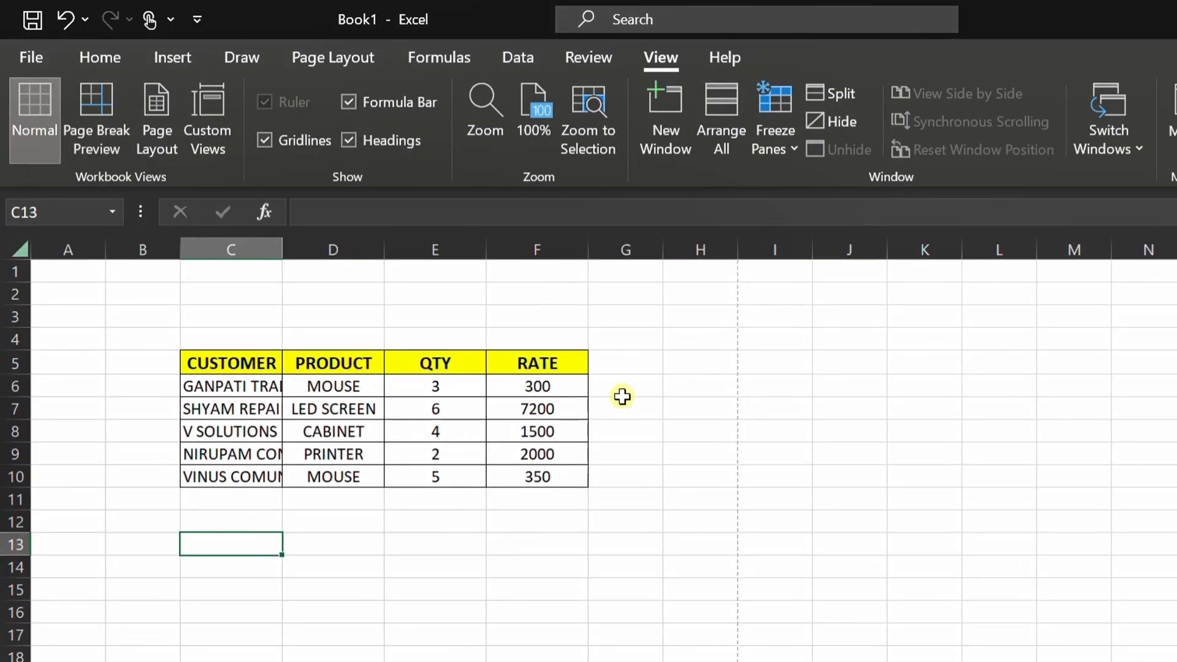
Fill column H with sample text: THR in H7, ERYYER in H5, EYREYE in H10 and ERY in H13
left_click(690, 366)
left_click(598, 432)
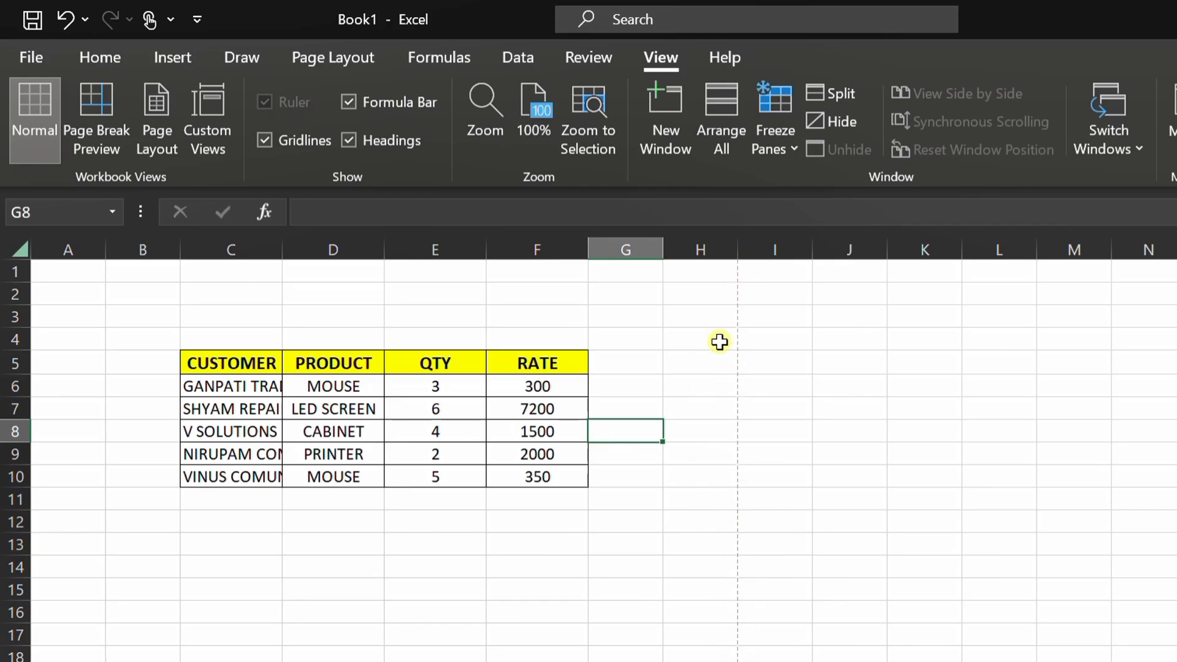
left_click(680, 404)
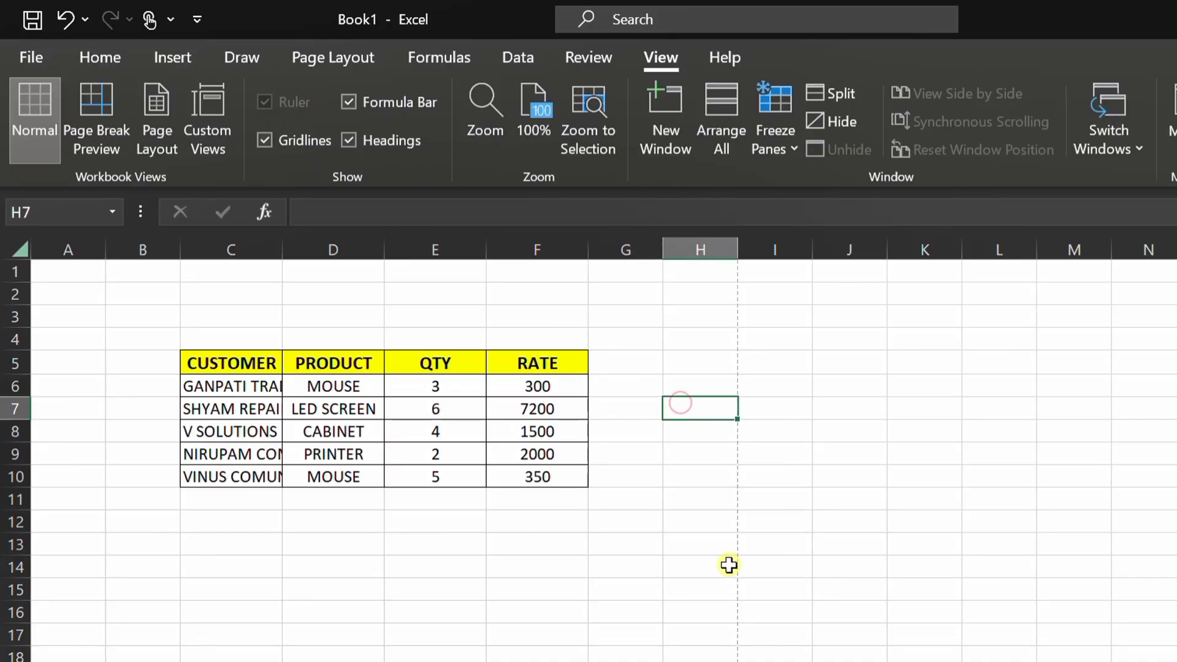
type("THR")
left_click(687, 370)
type("ERYYER")
left_click(680, 467)
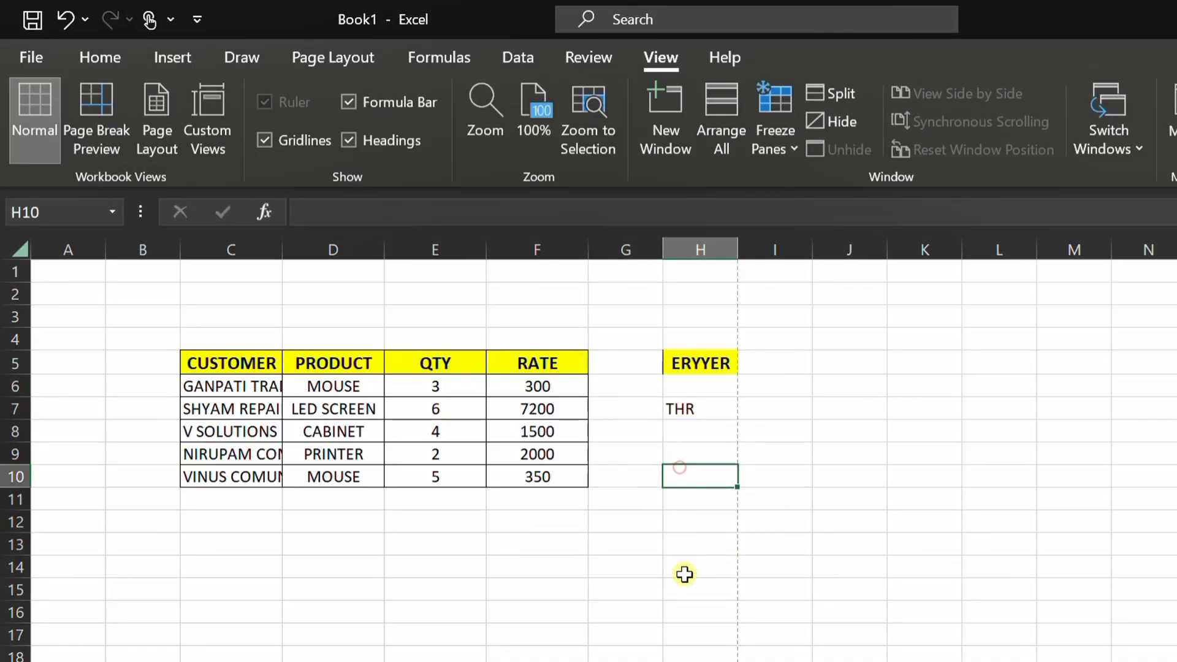
type("EYREYE")
left_click(681, 553)
type("ERY")
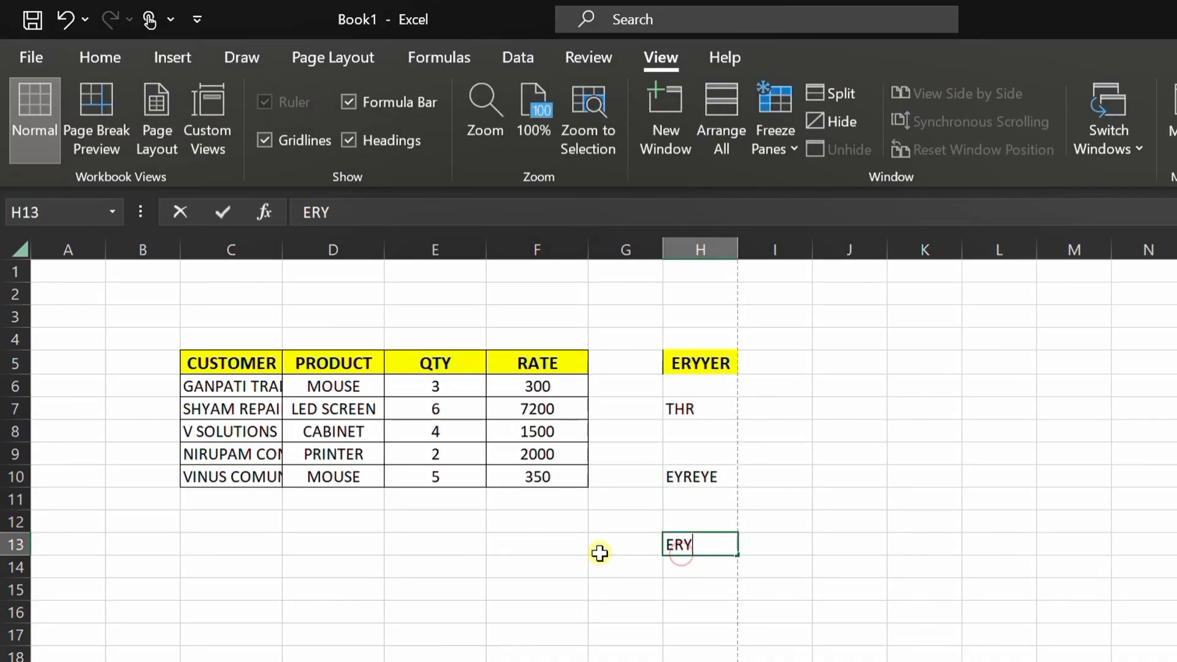
Add sample text below the table: EYY in G13, YEYE in E17, YRE in D14 and YERY in E15
left_click(601, 554)
type("EYY")
left_click(397, 628)
type("YEYE")
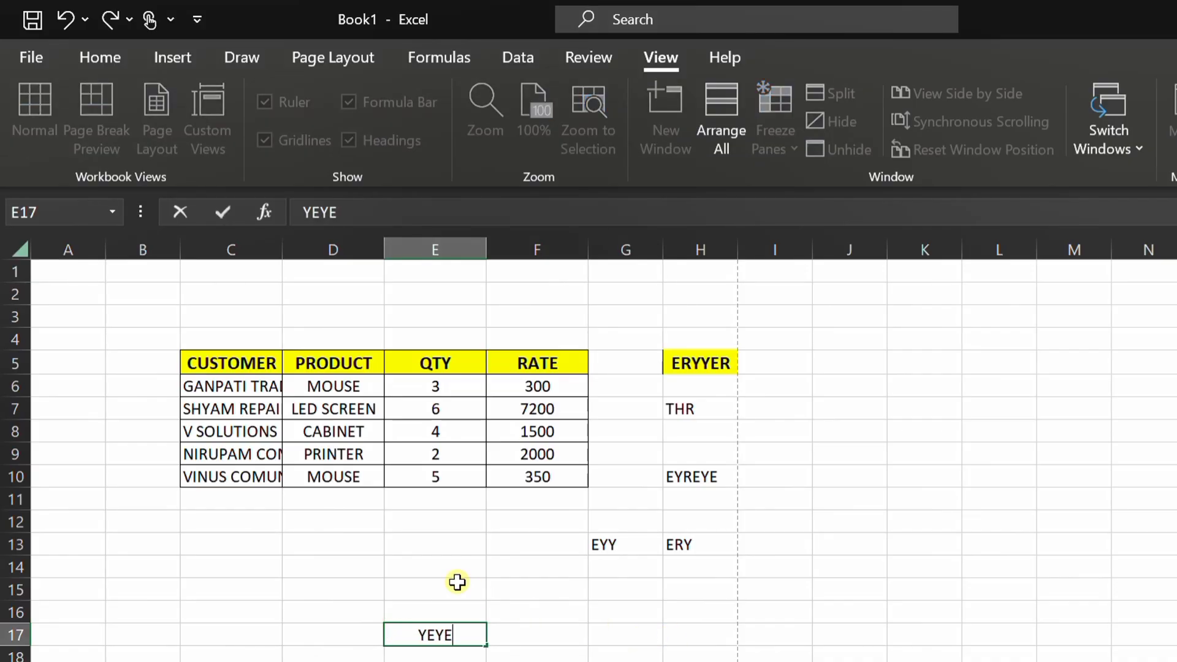
left_click(372, 576)
type("YRE")
left_click(437, 582)
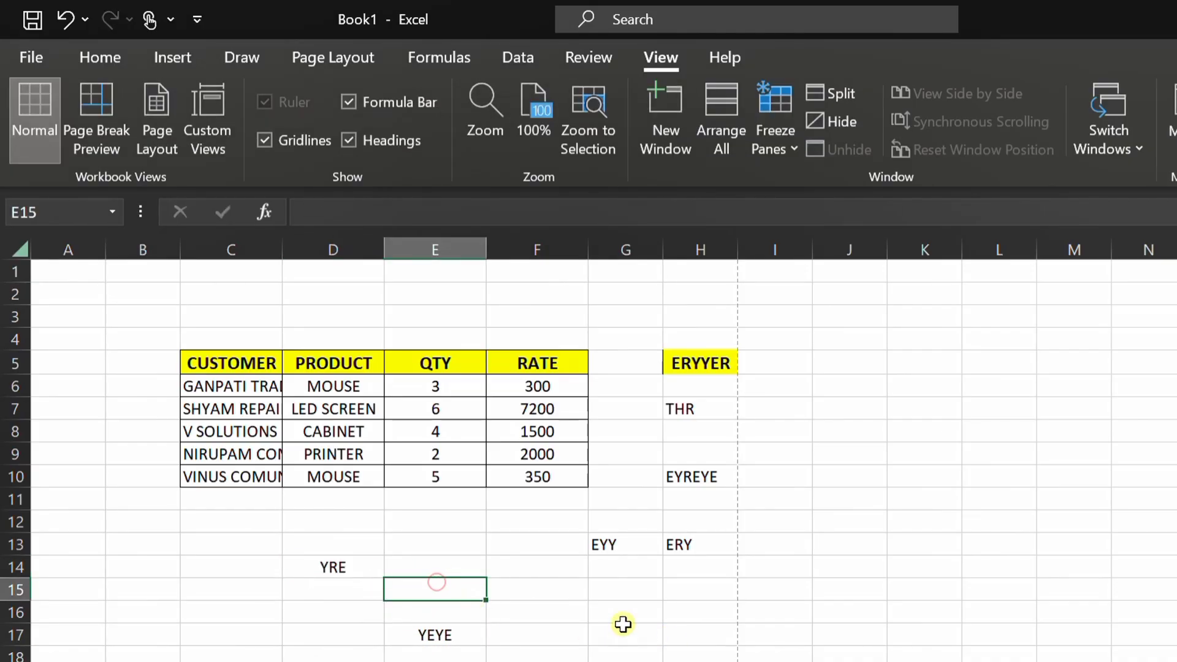
type("YERY")
left_click(534, 567)
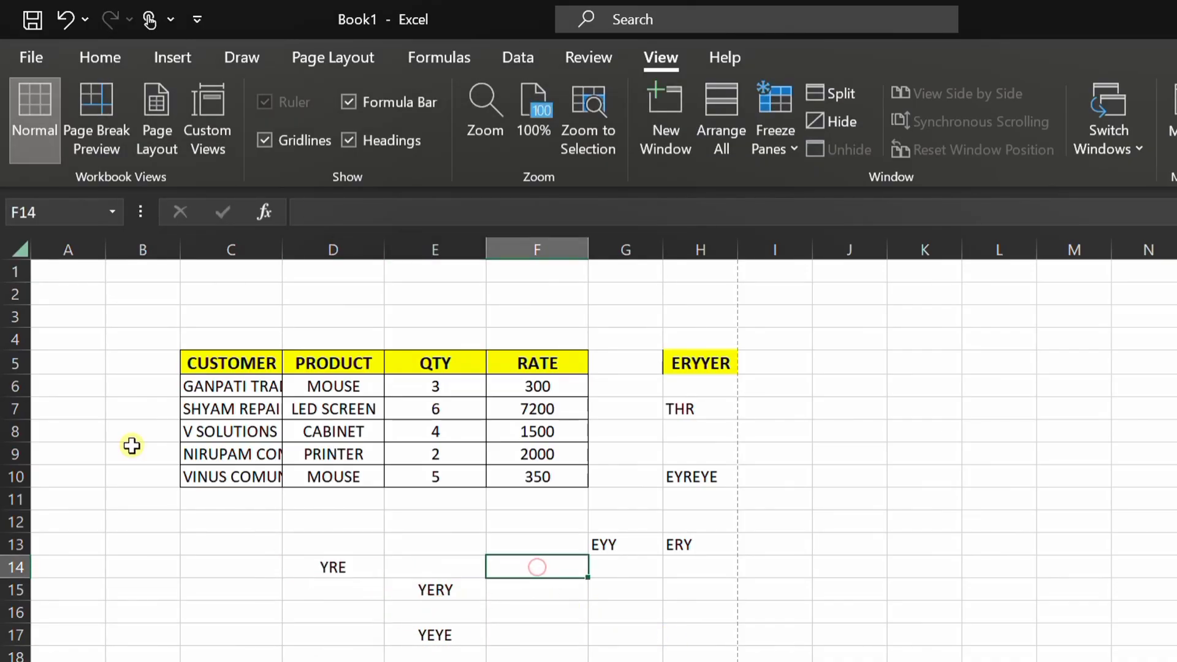
Examine the print area around the added sample text in Page Break Preview and go back to Normal view
left_click(98, 138)
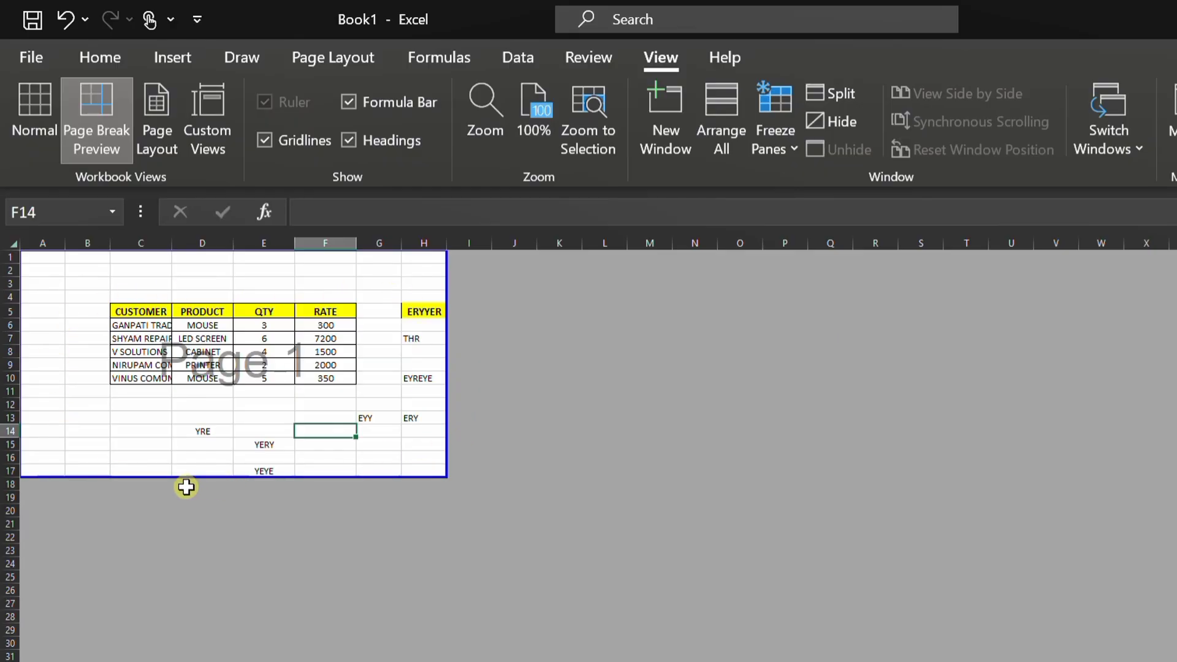
left_click(36, 116)
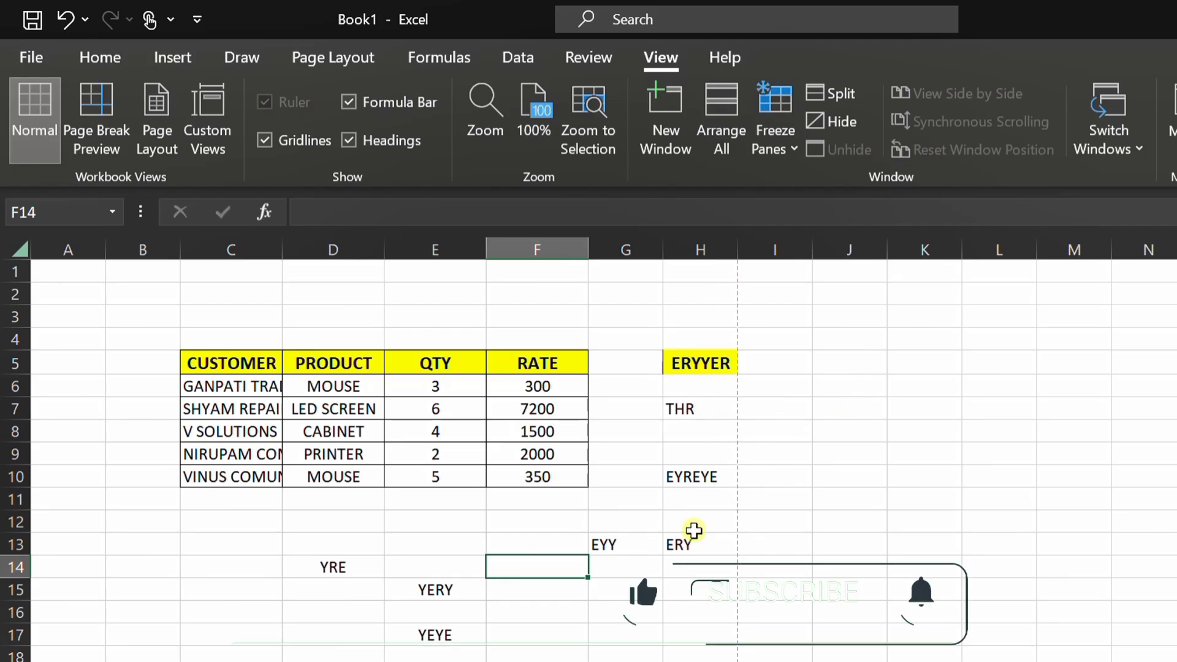
Enter sample text beyond the page break: FHDG in J6, DHFH in K8, DFHH in J8 and DH in L8
left_click(826, 387)
type("FHDG")
left_click(933, 436)
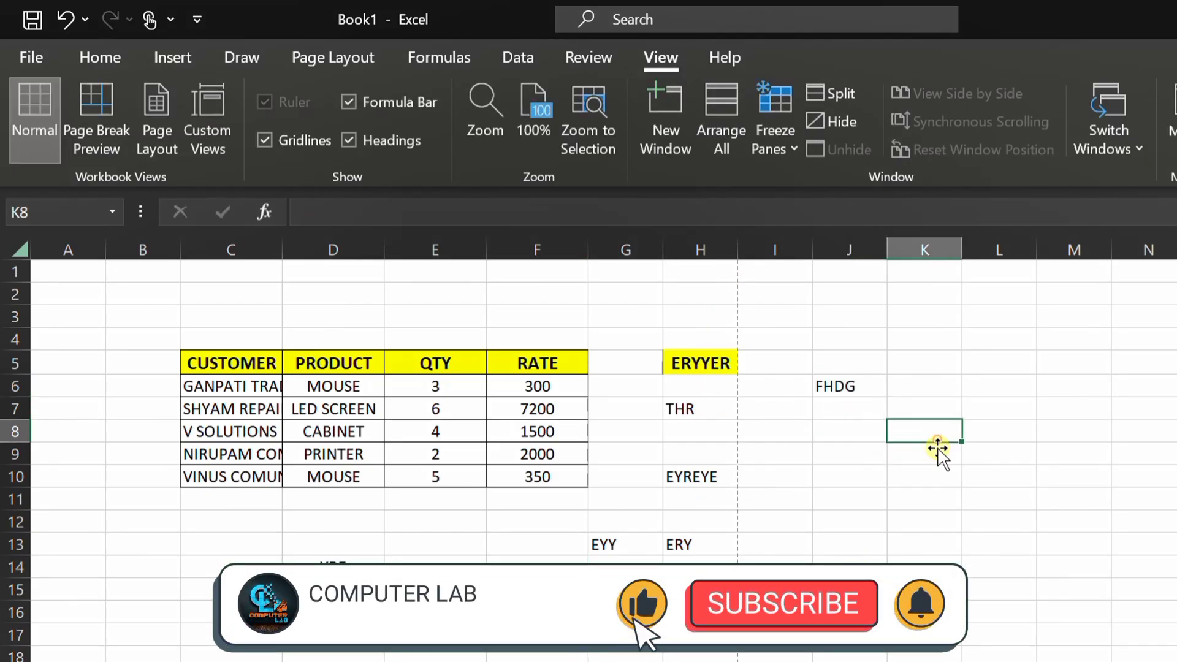
type("DHFH")
left_click(858, 439)
type("DFHH")
left_click(1008, 433)
type("DH")
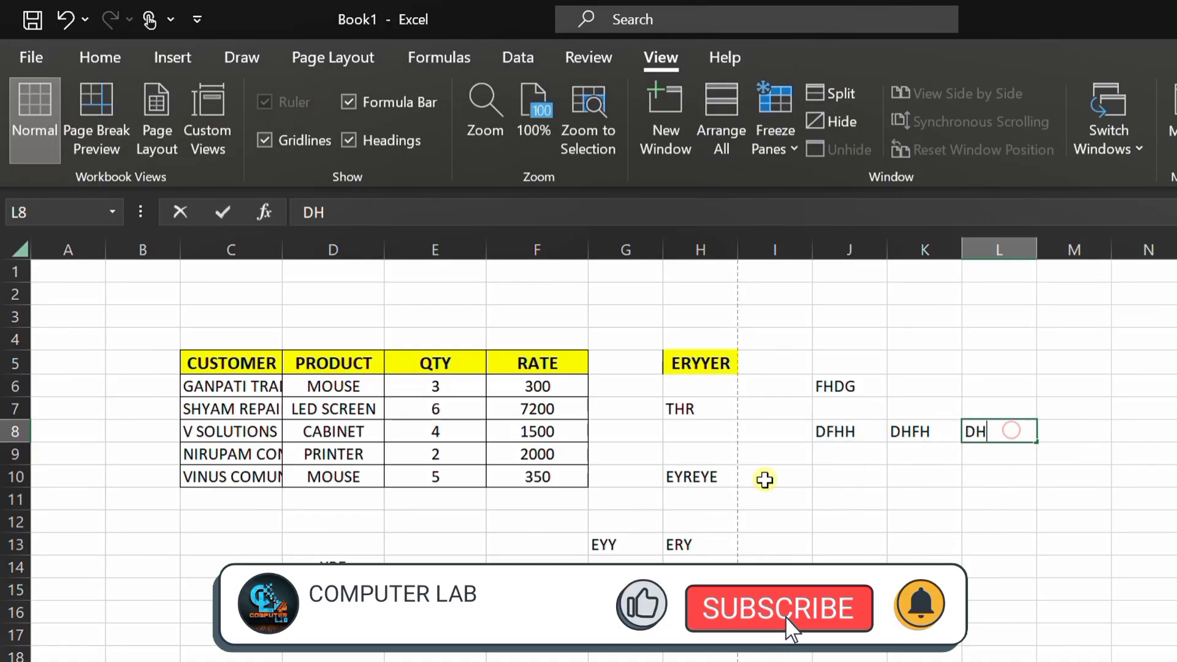
key("Return")
Copy the customer table in C5:F10 and paste it beyond the page break, starting at cell J6
left_click_drag(220, 366, 556, 486)
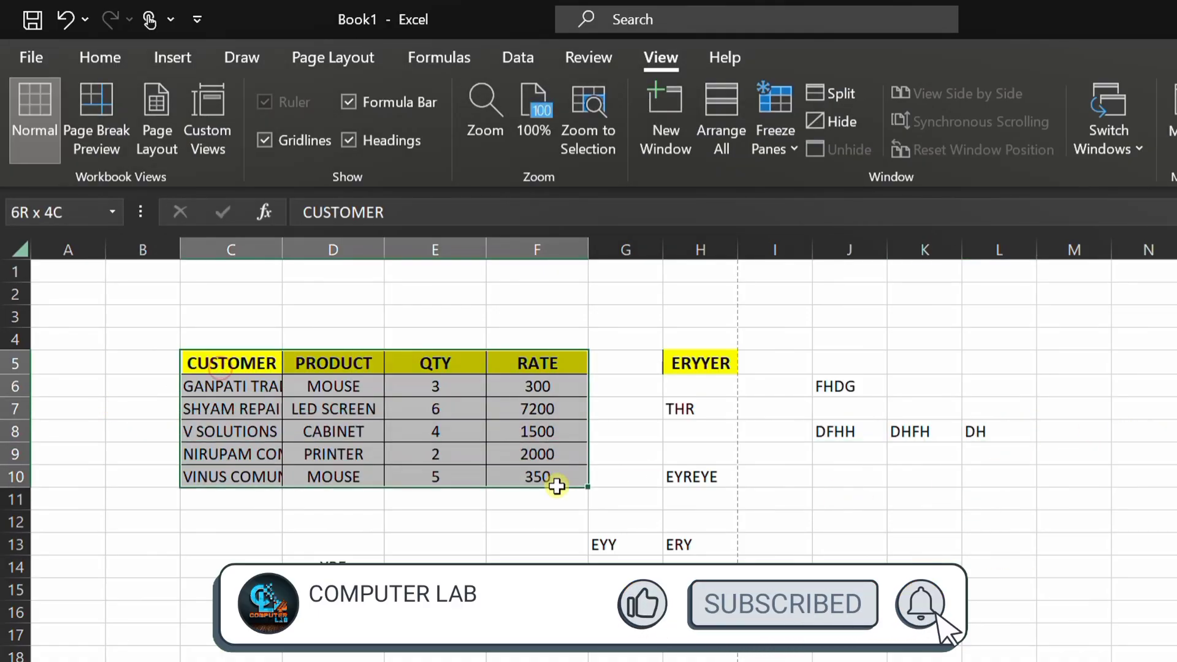
key("ctrl+c")
left_click(870, 379)
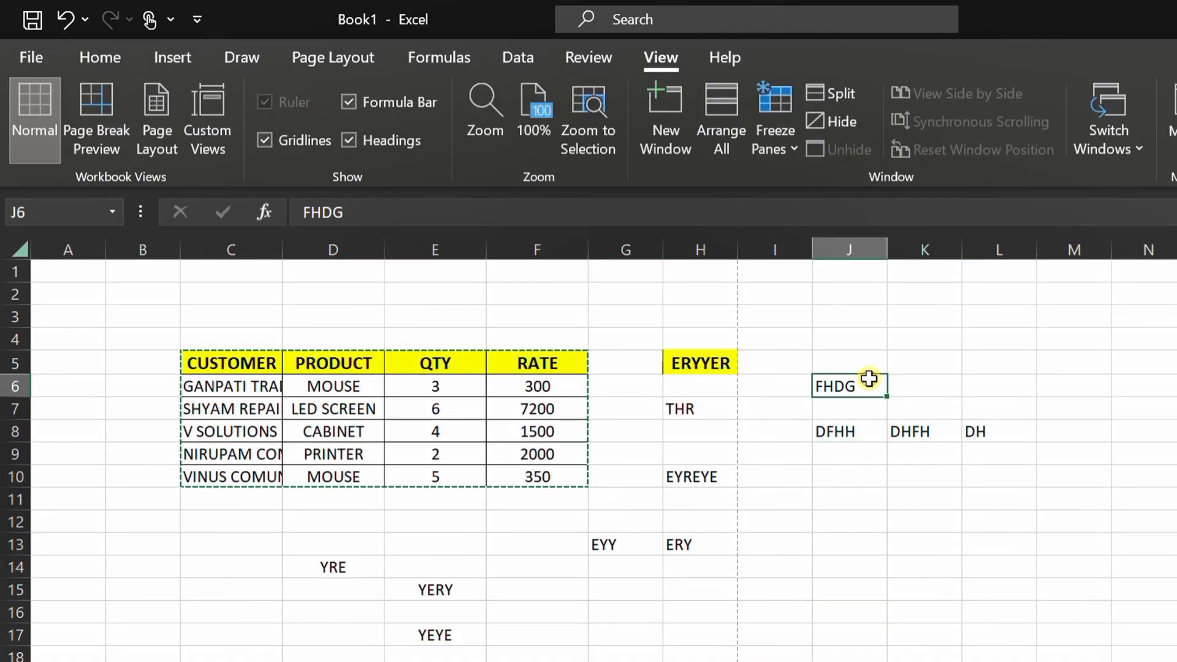
key("ctrl+v")
left_click(1005, 612)
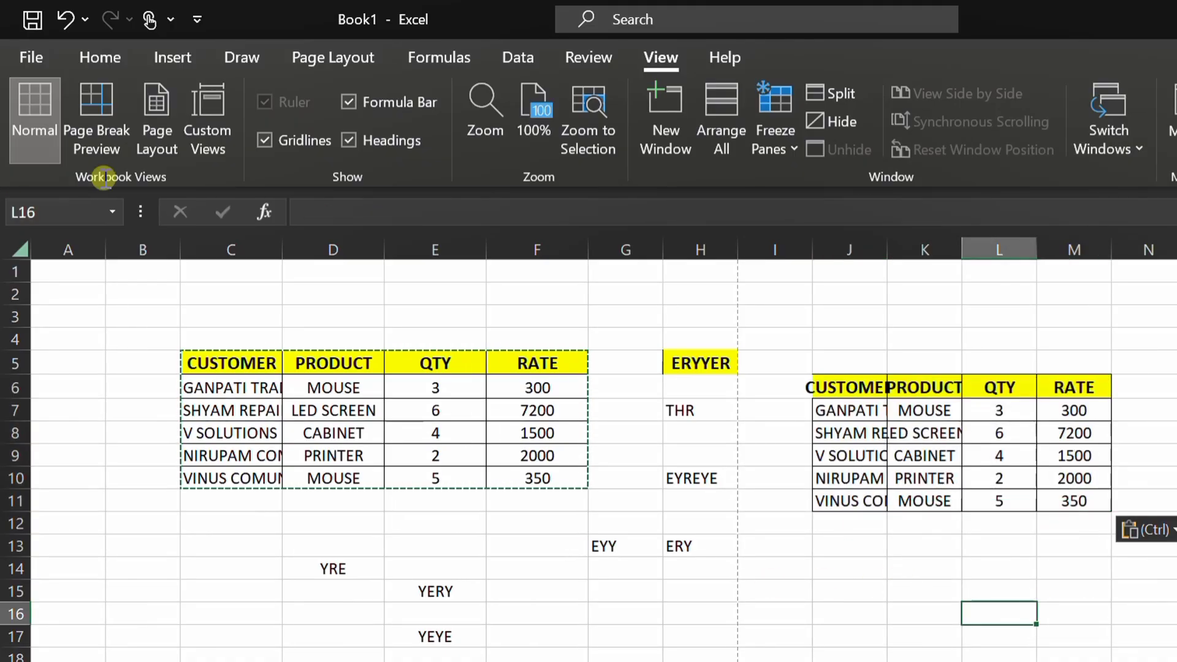
Examine how the two tables are split across pages in Page Break Preview, and restore Normal view
left_click(96, 125)
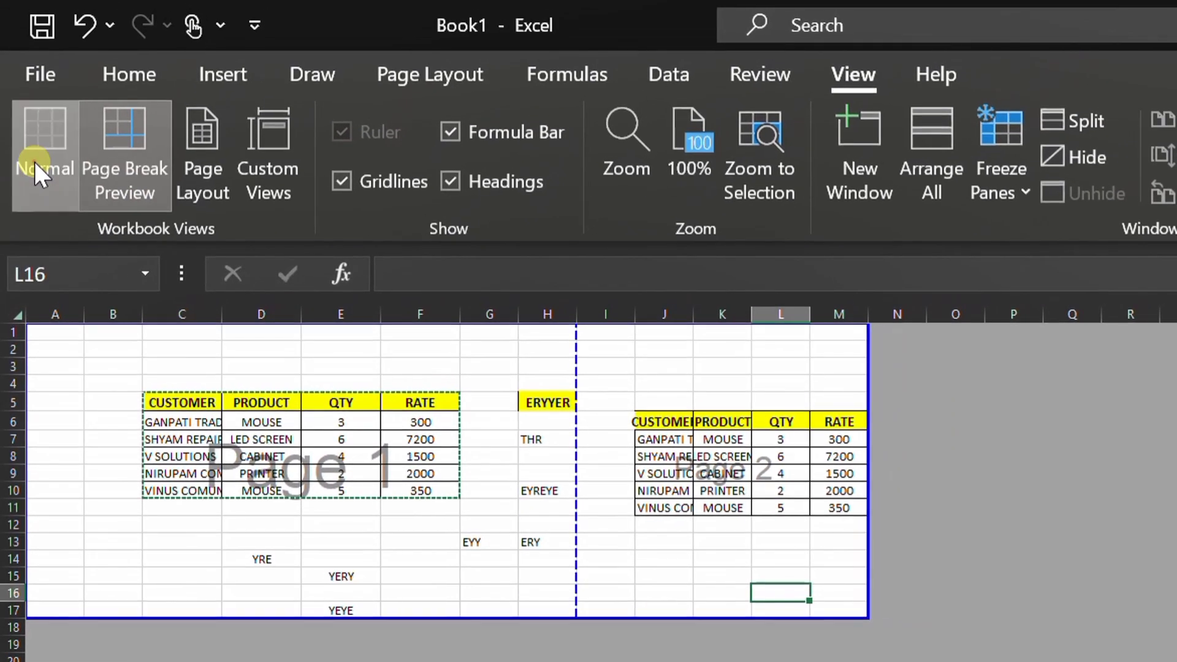
left_click(41, 26)
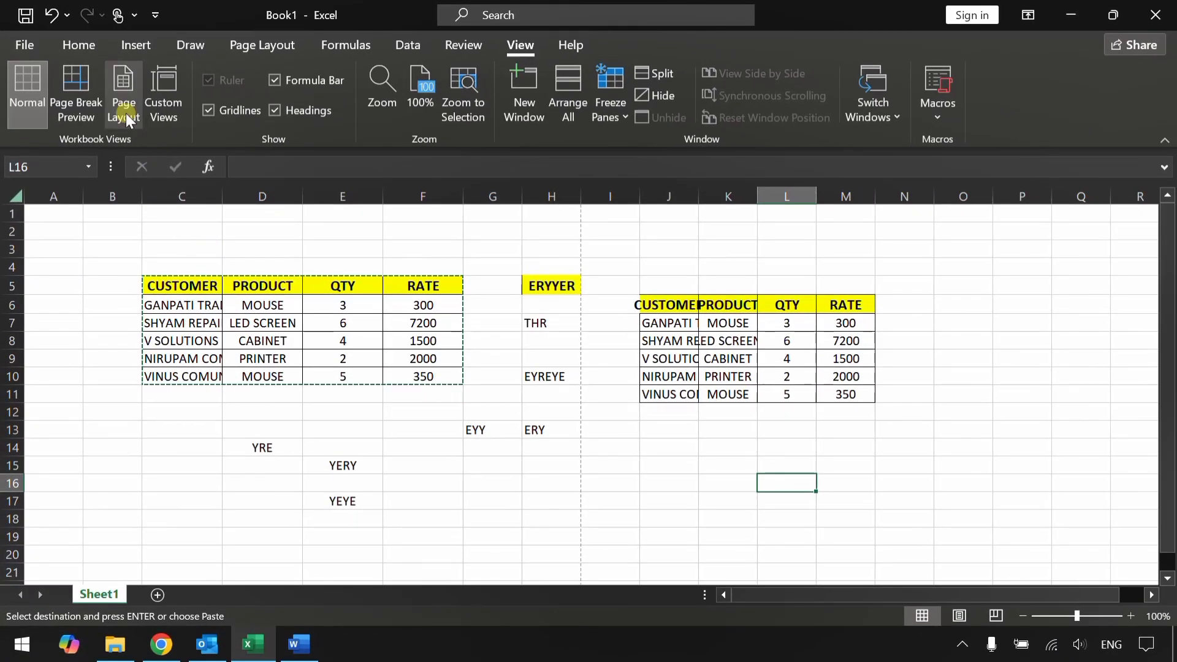
Switch the sheet to Page Layout view and enter COMPUTER LAB as the centre header
left_click(126, 113)
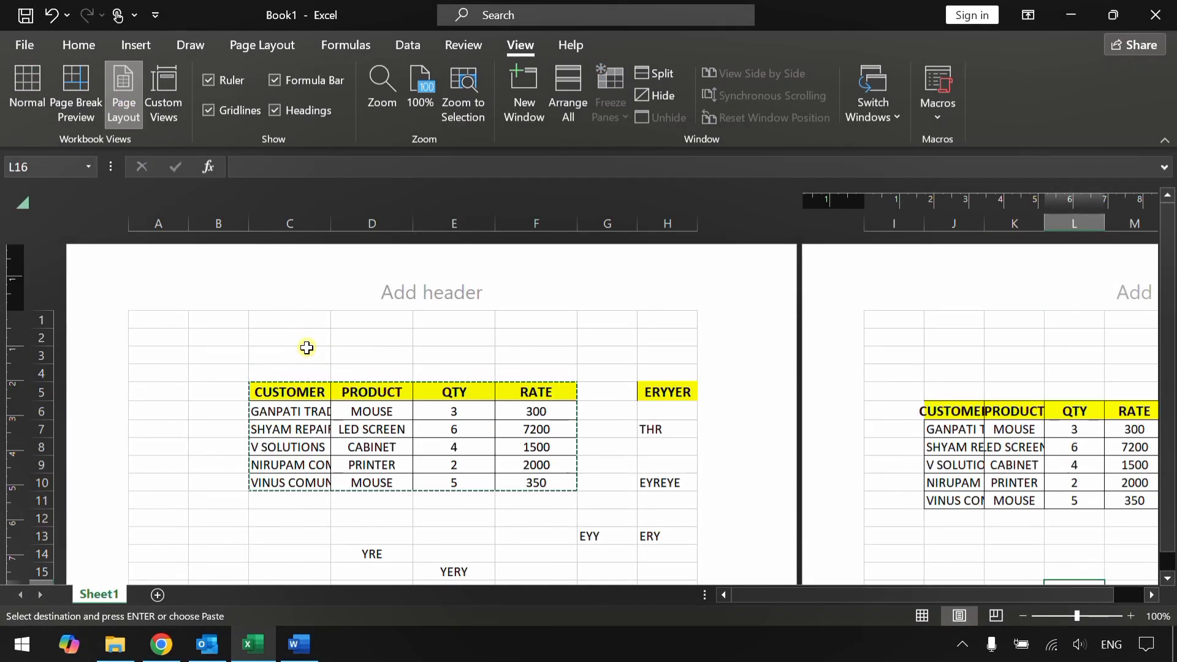
key("Escape")
scroll(306, 347, "down", 3)
scroll(380, 346, "up", 1)
scroll(383, 348, "up", 2)
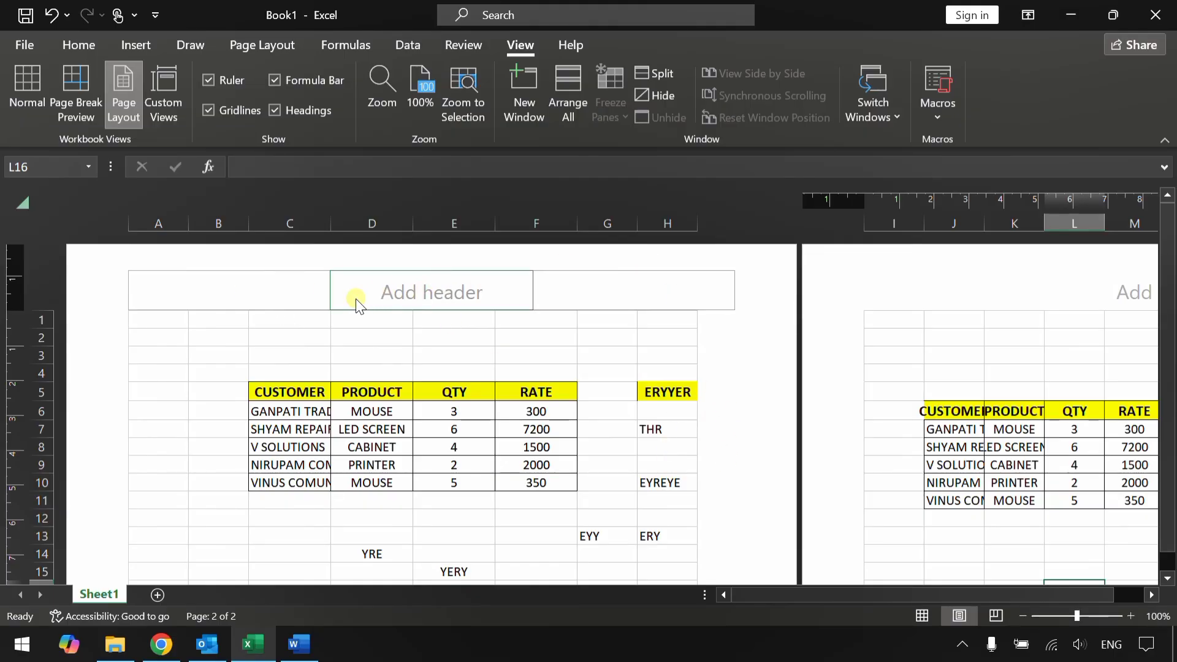
left_click(404, 288)
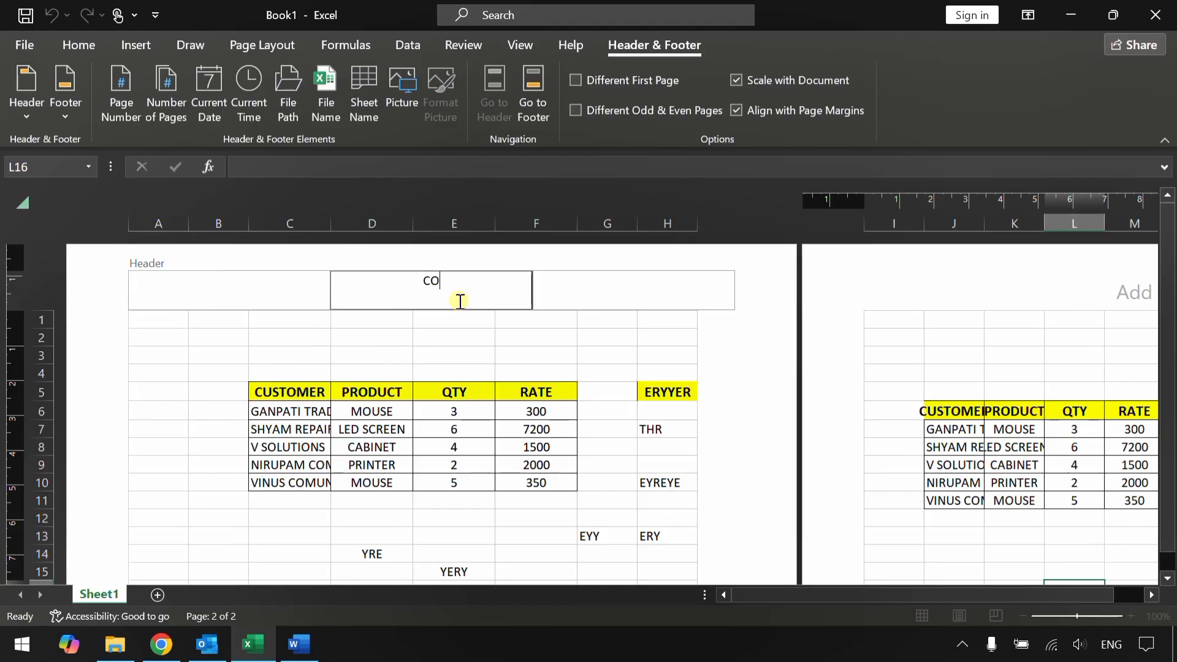
type("MPUTER LAB")
Make the COMPUTER LAB header text bold and set its font size to 14
left_click_drag(485, 297, 380, 284)
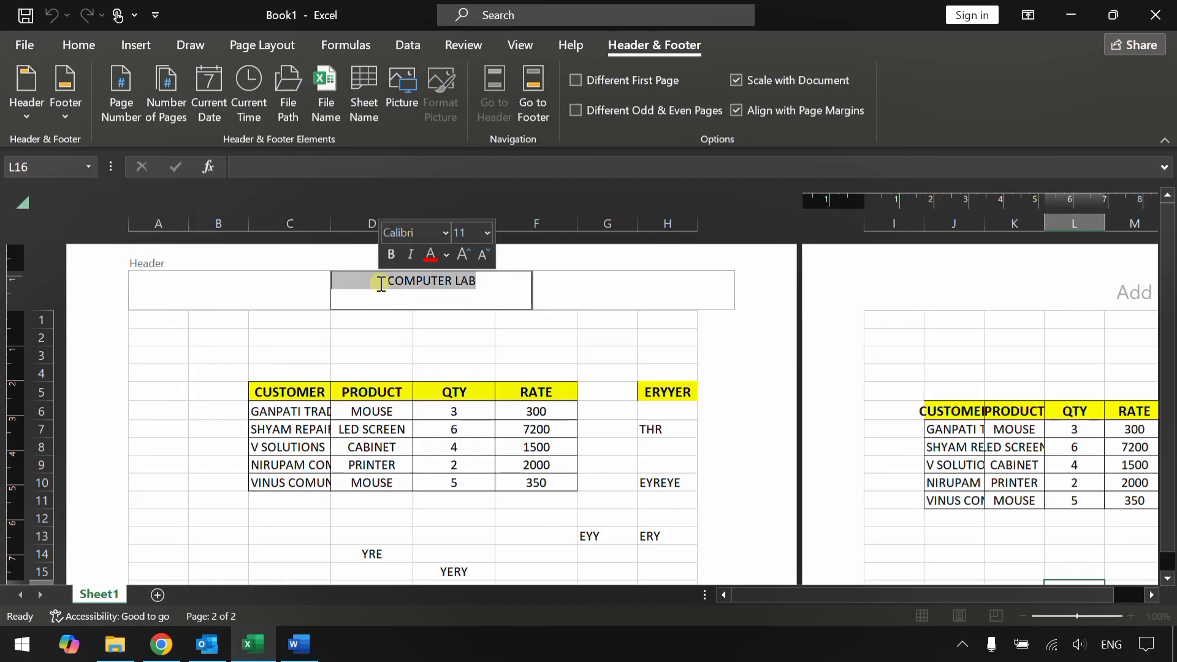
key("Delete")
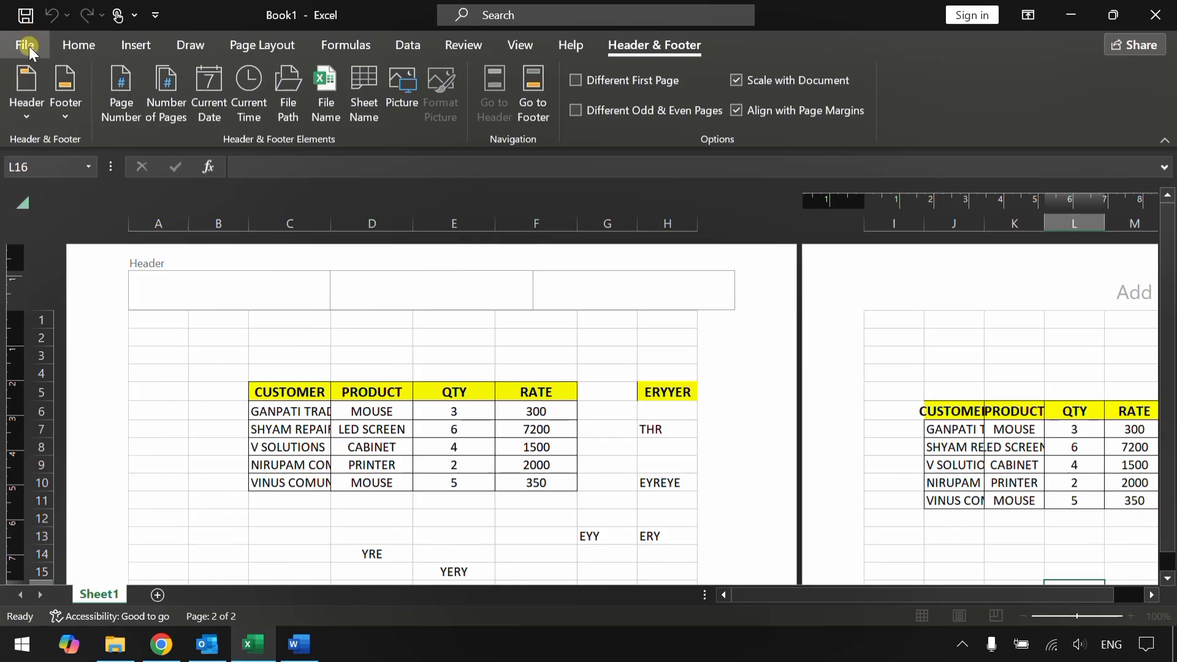
left_click(28, 46)
key("Escape")
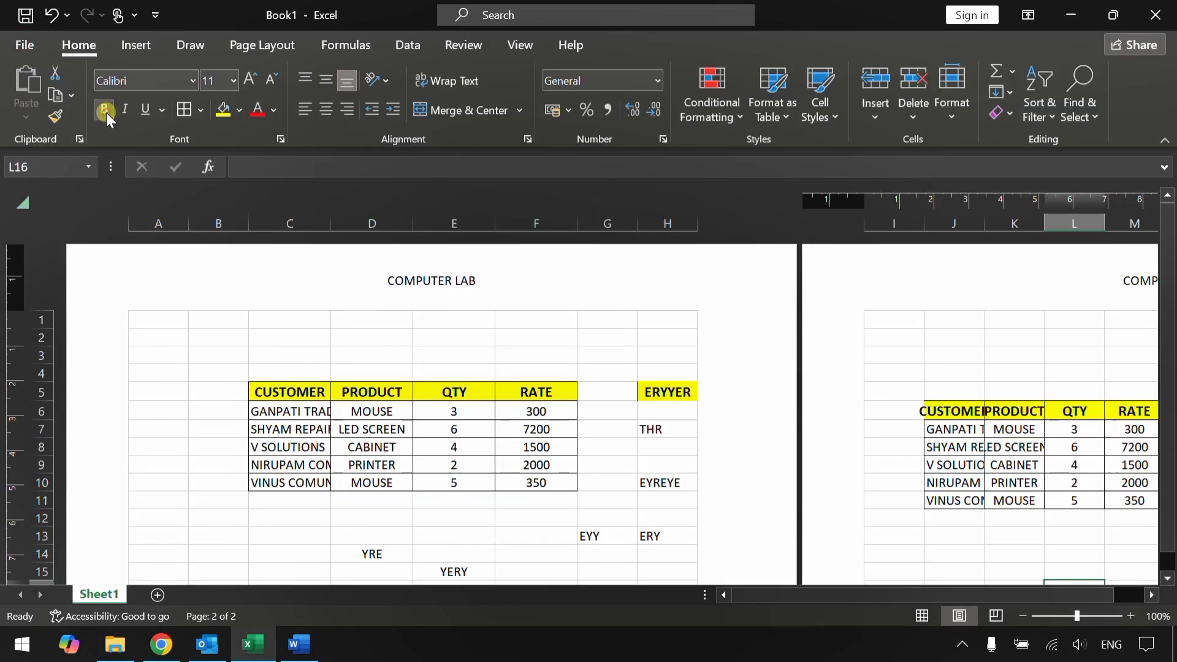
left_click(105, 112)
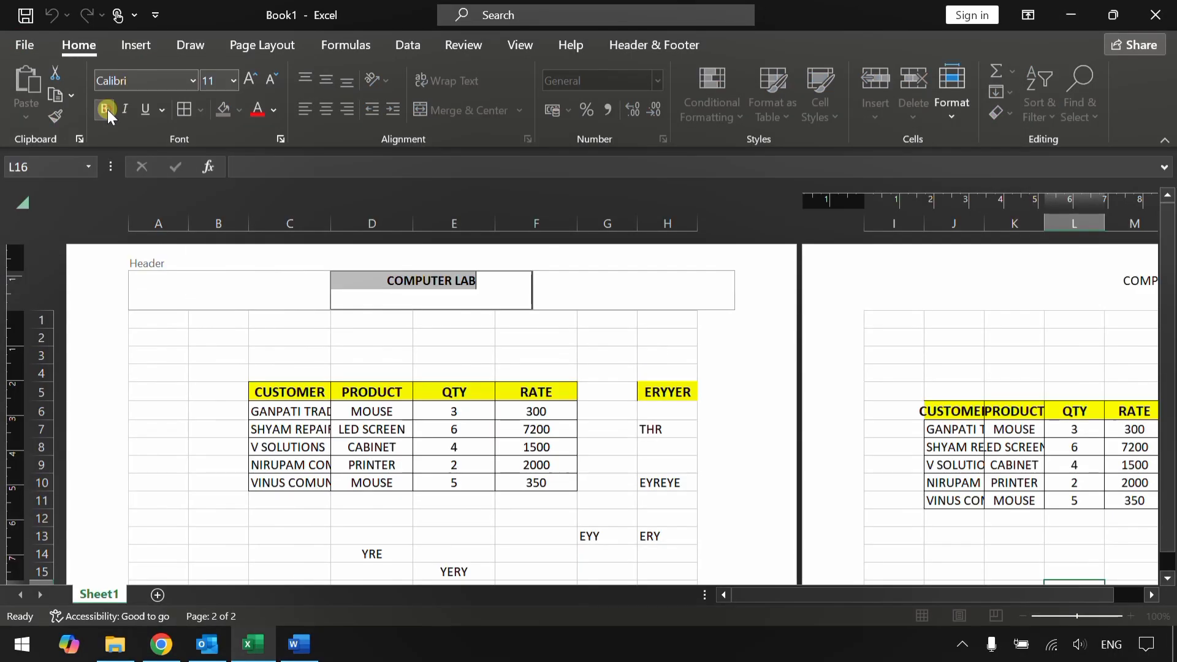
left_click(252, 81)
left_click(252, 81)
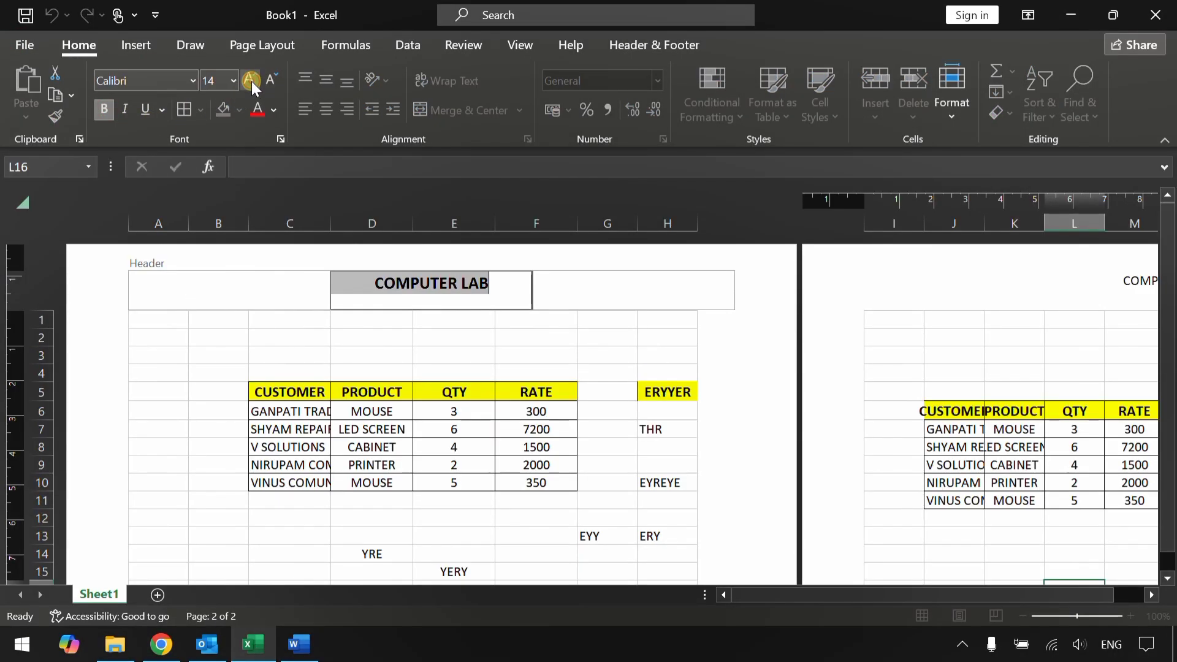
left_click(416, 339)
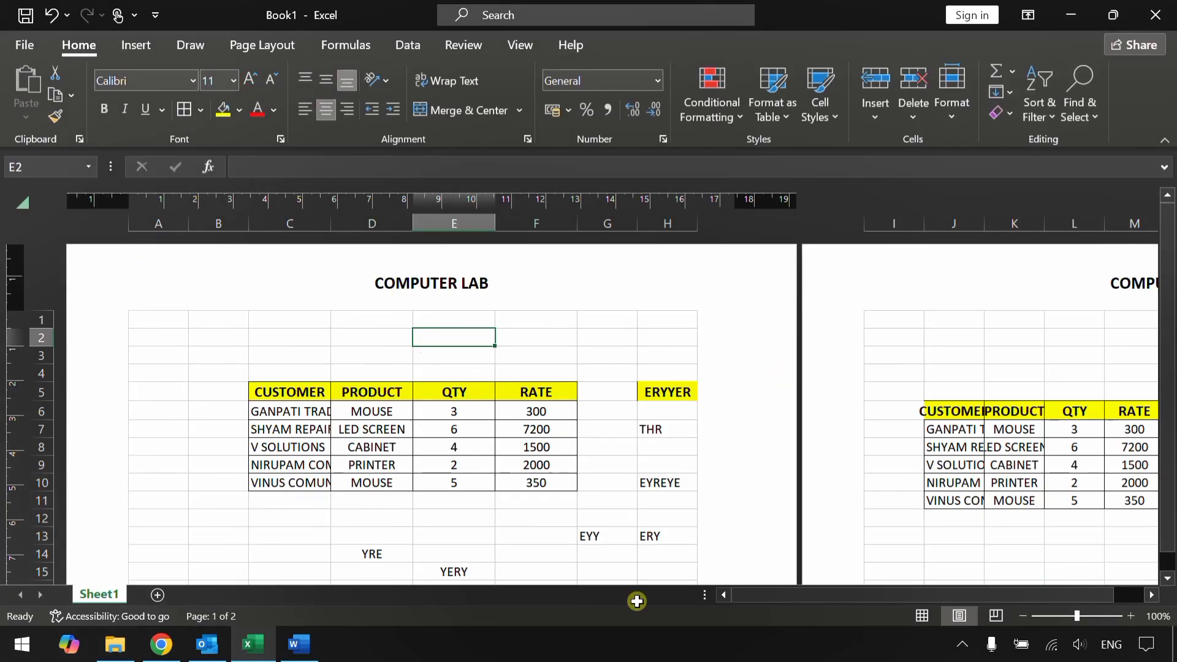
Check the header on the second page and in the print preview, and return to the sheet
left_click_drag(834, 587, 849, 596)
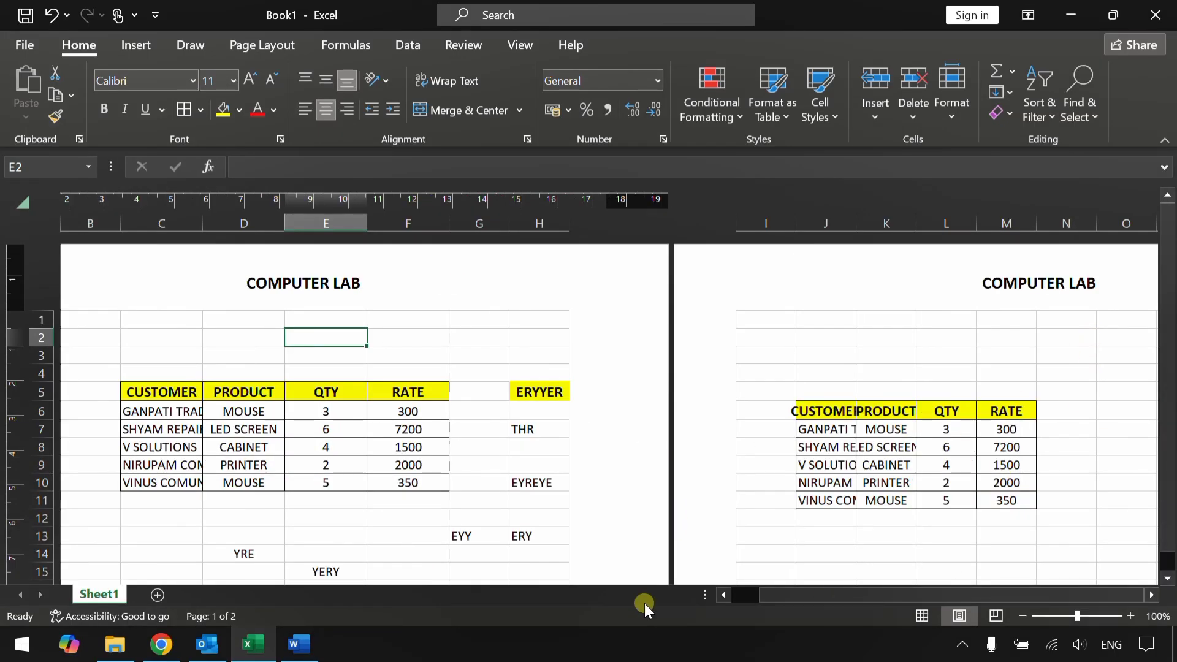
key("ctrl+p")
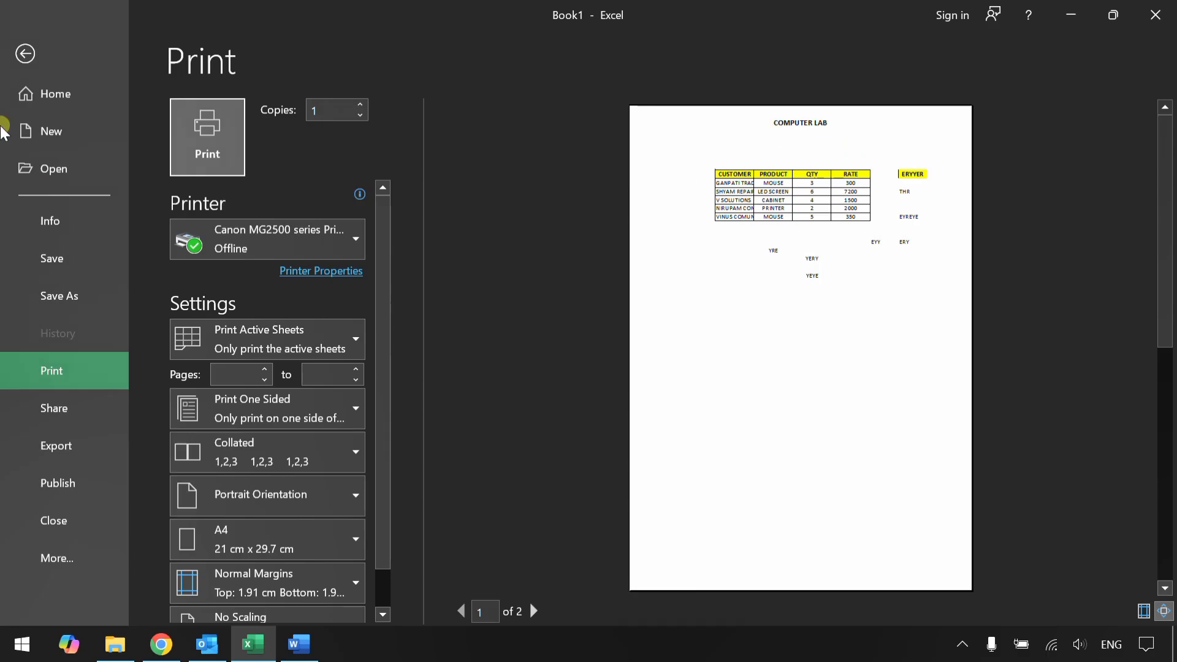
left_click(24, 53)
Look through the pages in Page Layout view and switch the sheet back to Normal view
left_click(524, 45)
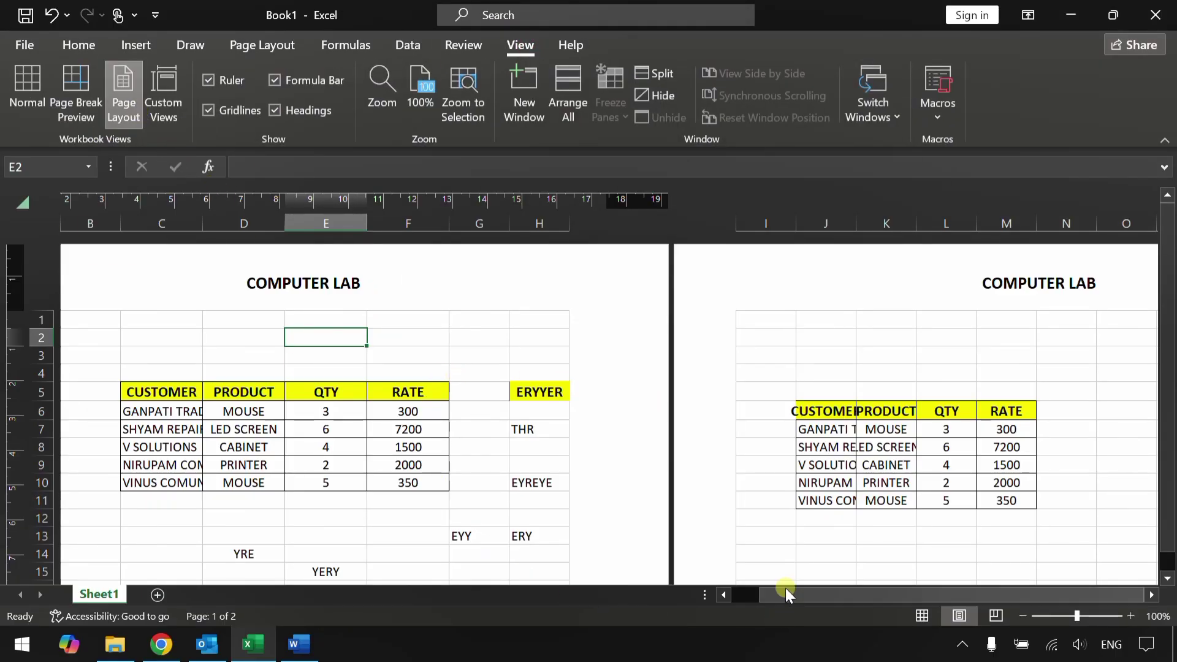
left_click_drag(785, 594, 751, 594)
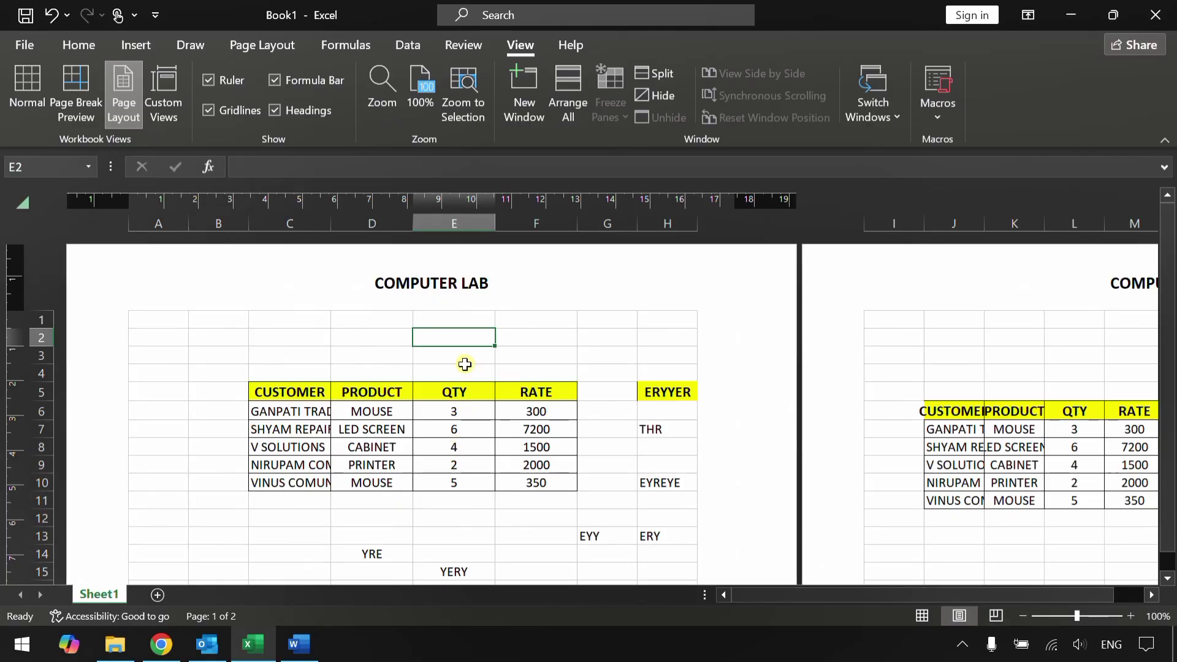
scroll(472, 368, "down", 12)
scroll(465, 364, "up", 12)
left_click(33, 105)
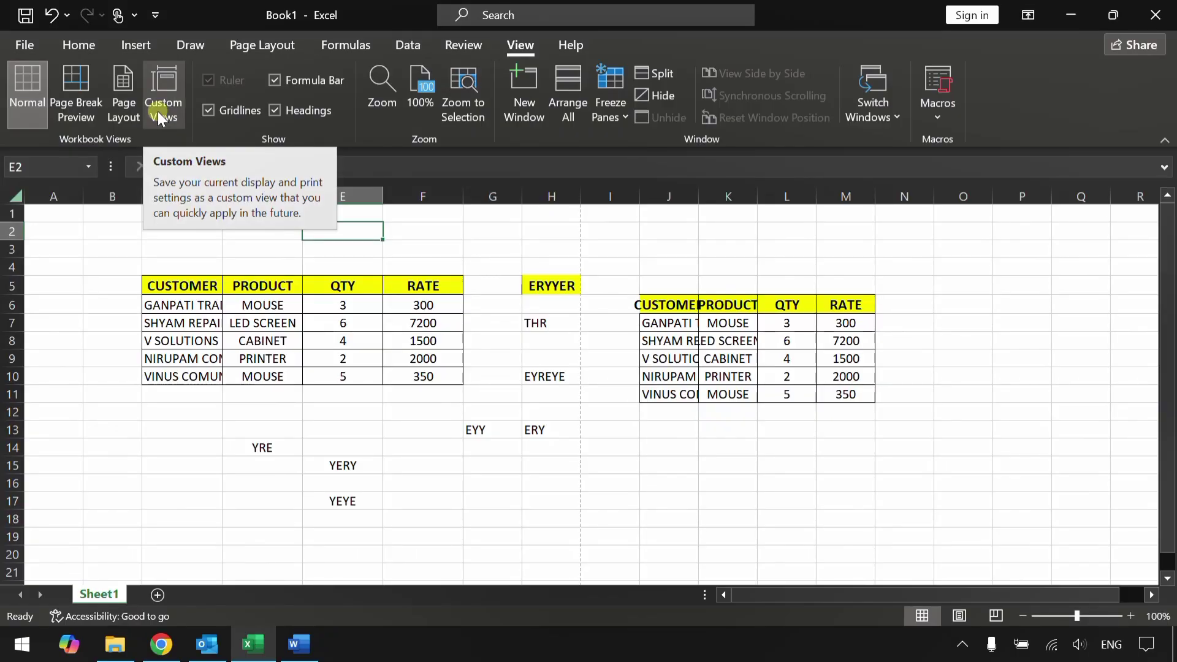
Clear all contents and formatting from range G3:N18, removing the second table and the stray entries beside the customer table
left_click(705, 380)
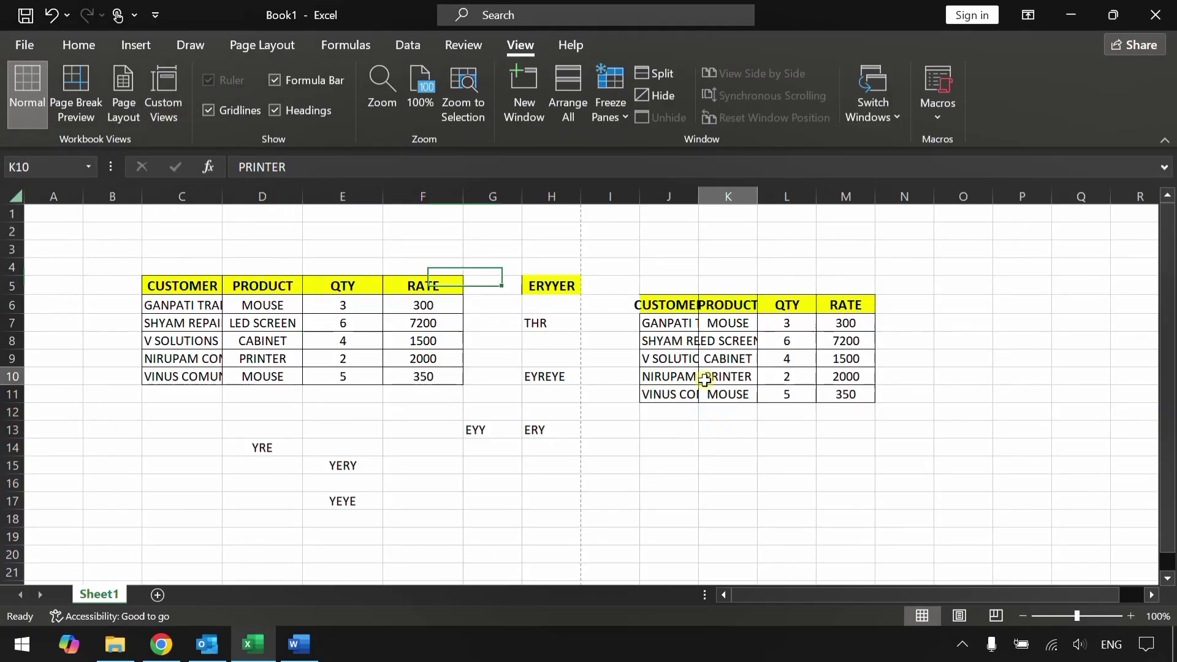
left_click_drag(518, 252, 907, 520)
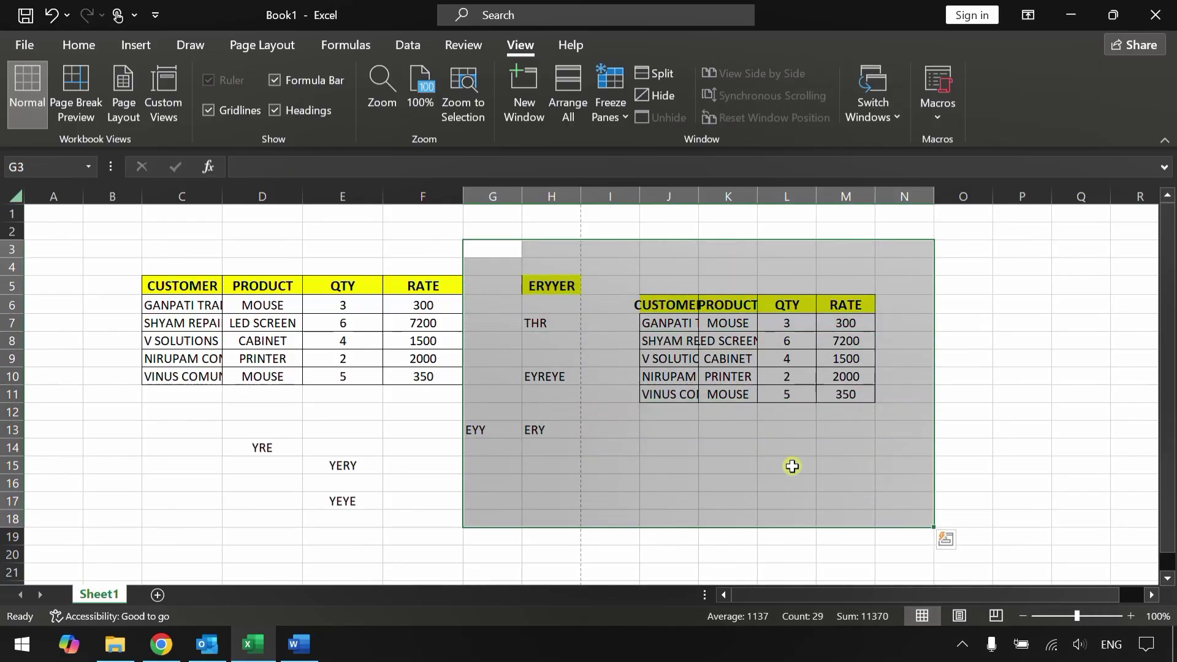
left_click(79, 43)
left_click(1009, 117)
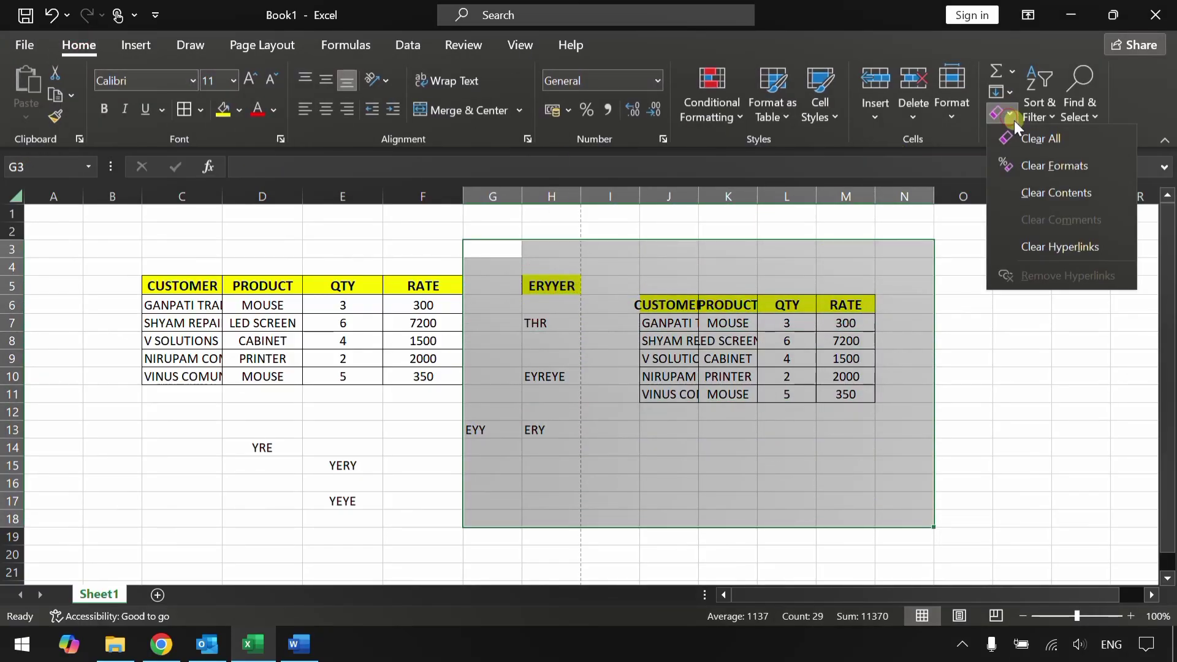
left_click(1036, 131)
left_click(1059, 402)
Delete the stray text entries below the customer table, in columns C to H from row 13 down
left_click_drag(218, 423, 567, 573)
key("Delete")
scroll(360, 421, "up", 2)
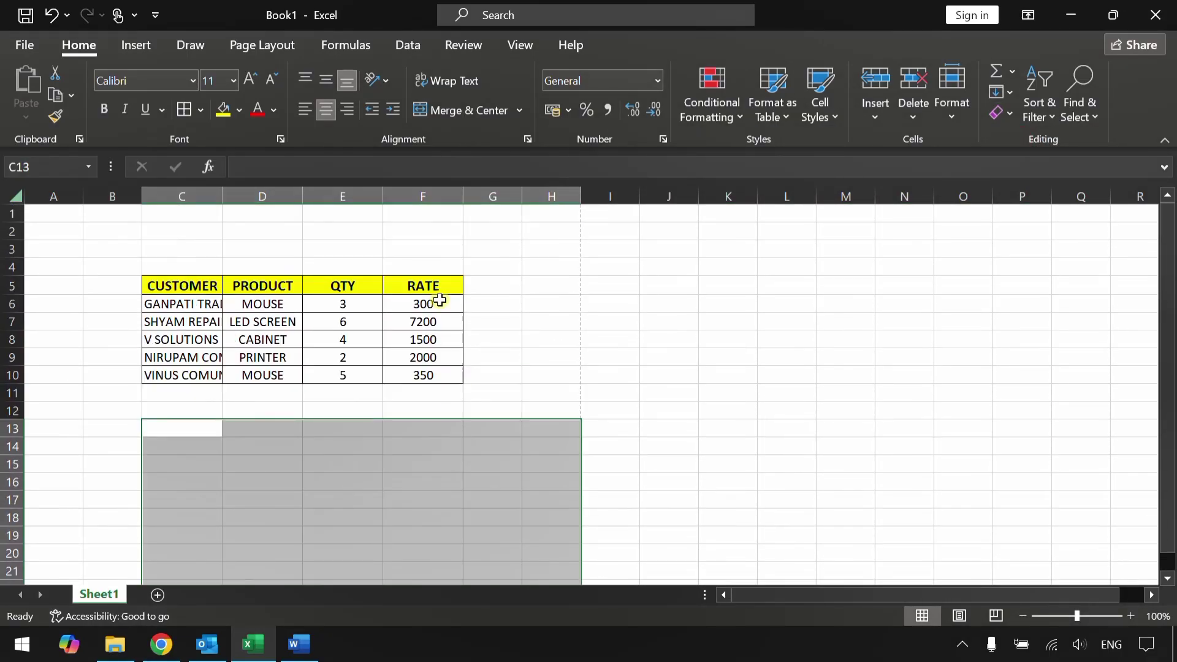
left_click(536, 281)
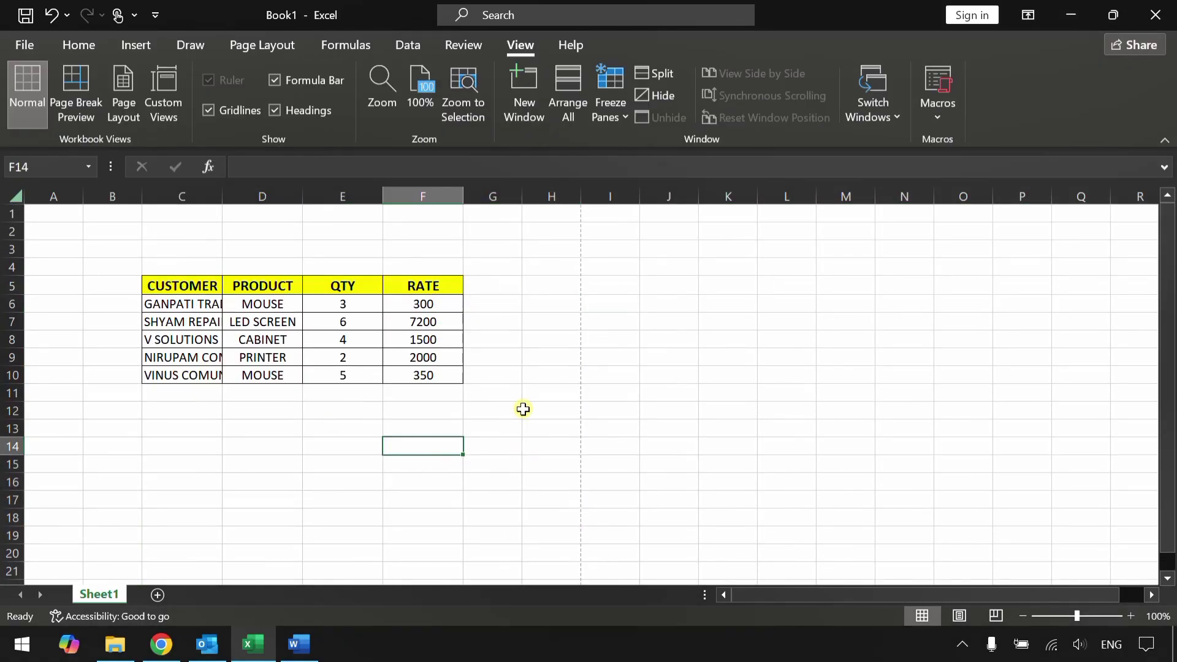
left_click(523, 409)
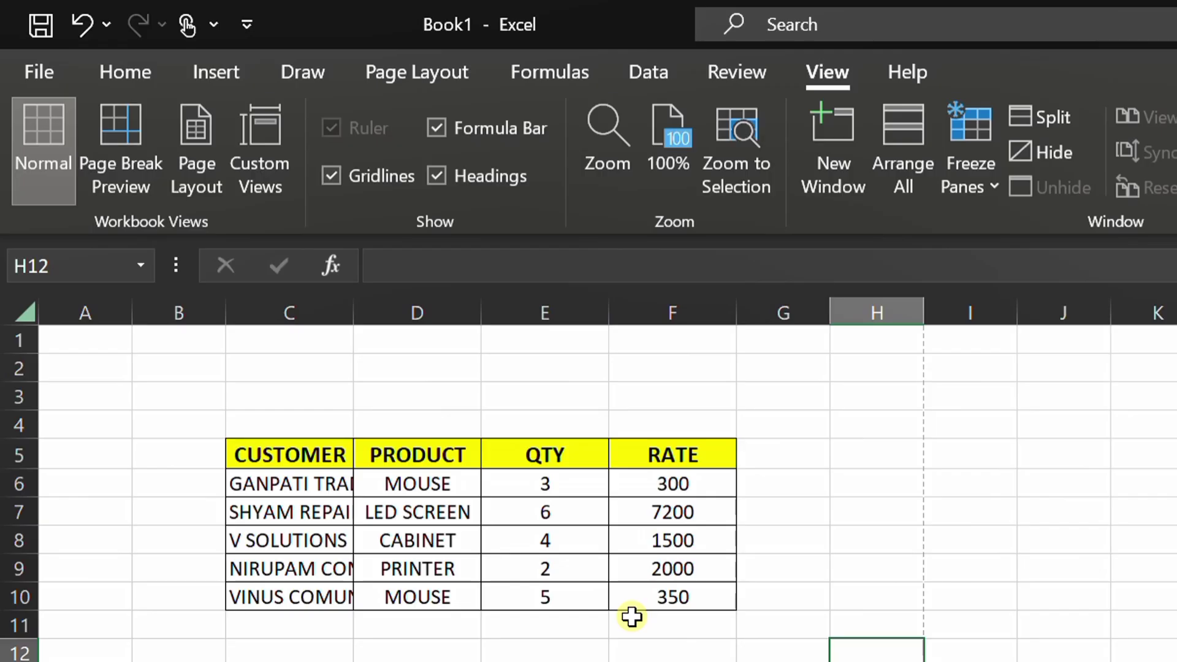
left_click(687, 453)
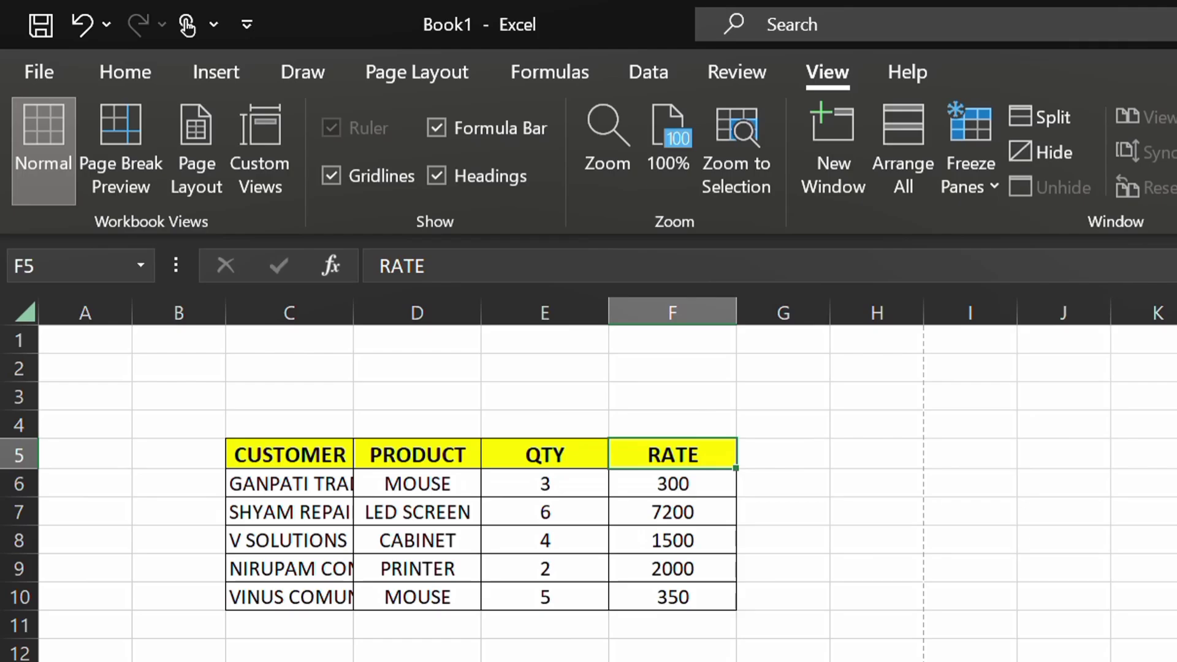
left_click(275, 461)
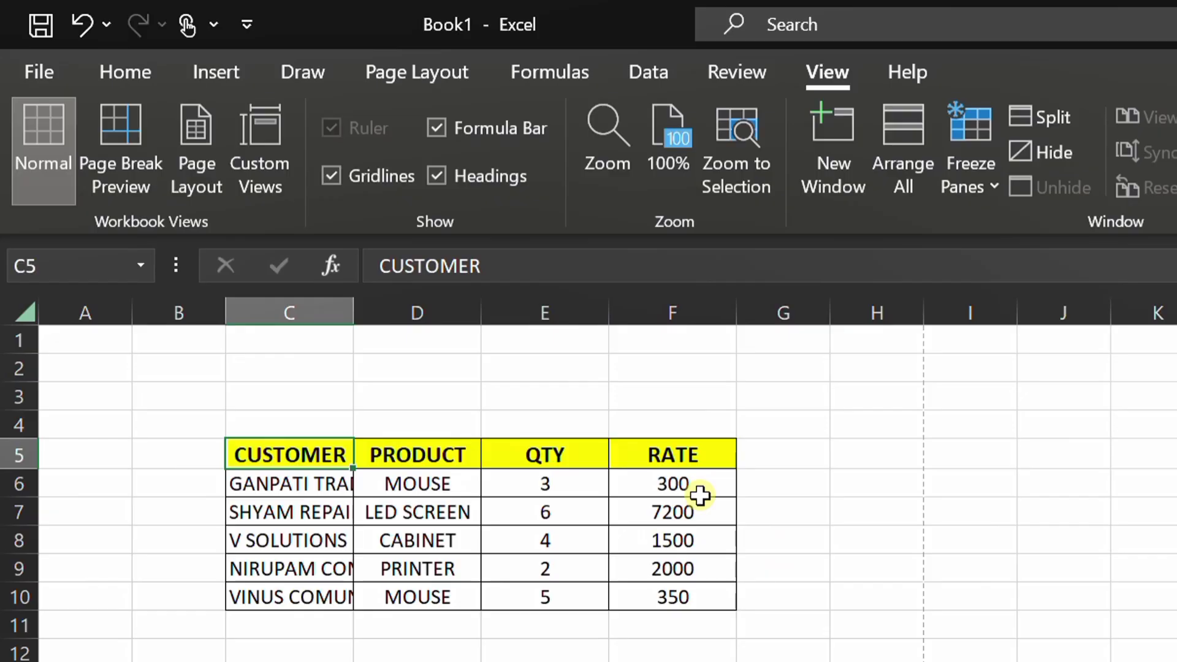
left_click(545, 661)
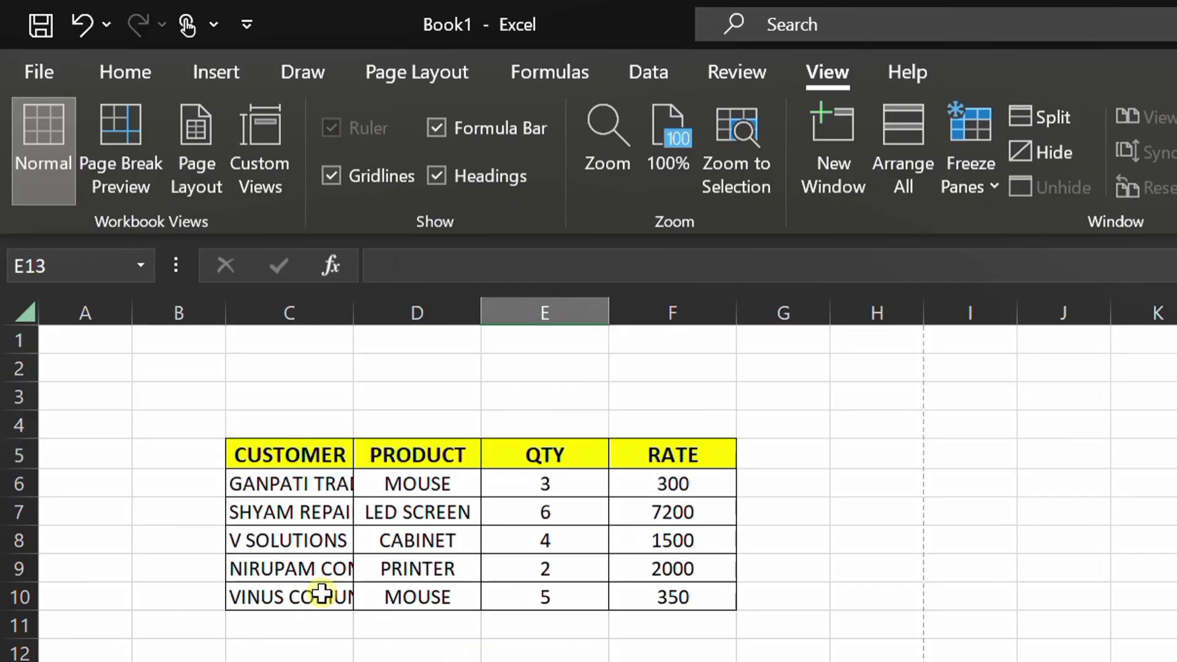
left_click(718, 457)
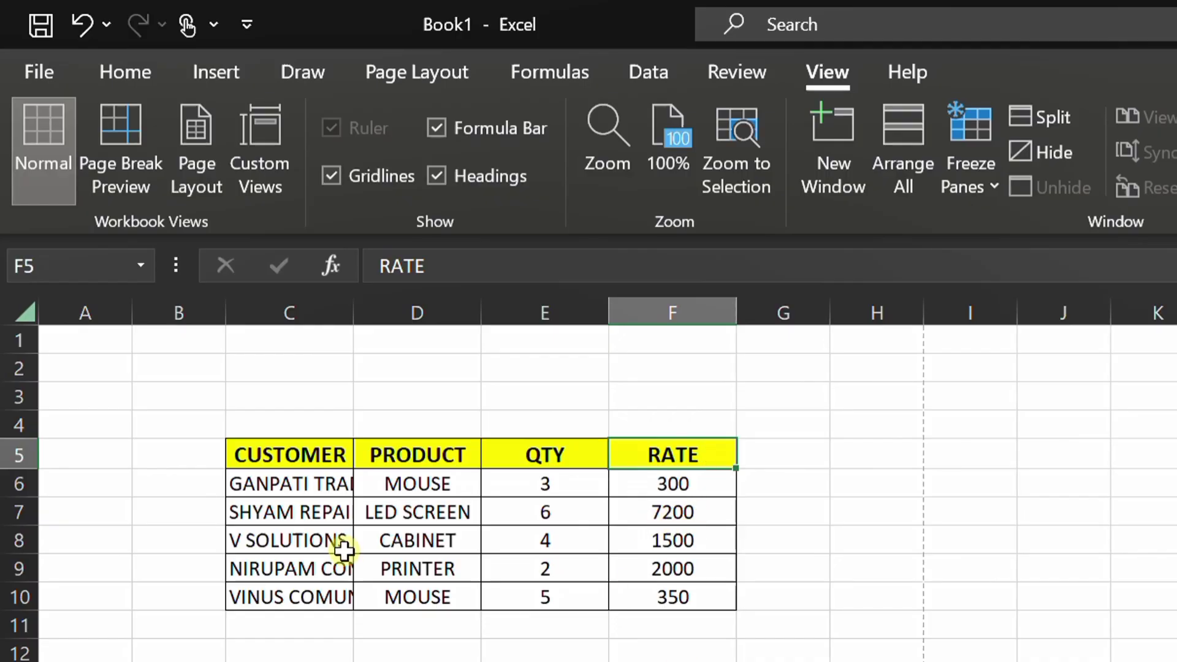
left_click(297, 454)
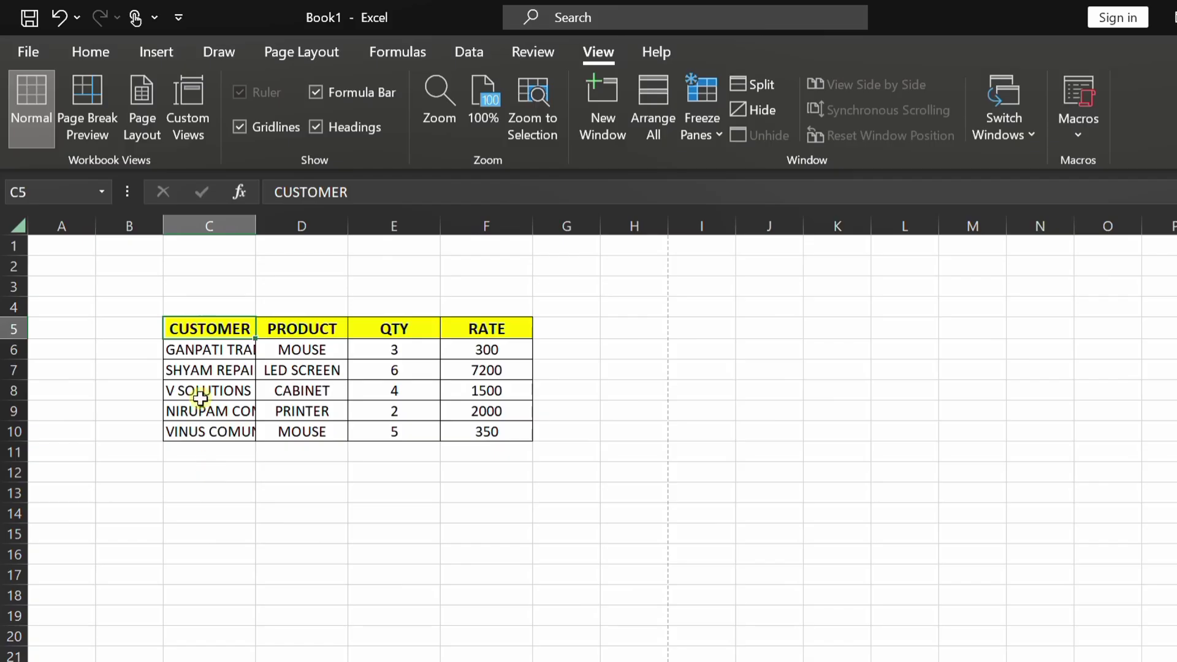
right_click(214, 226)
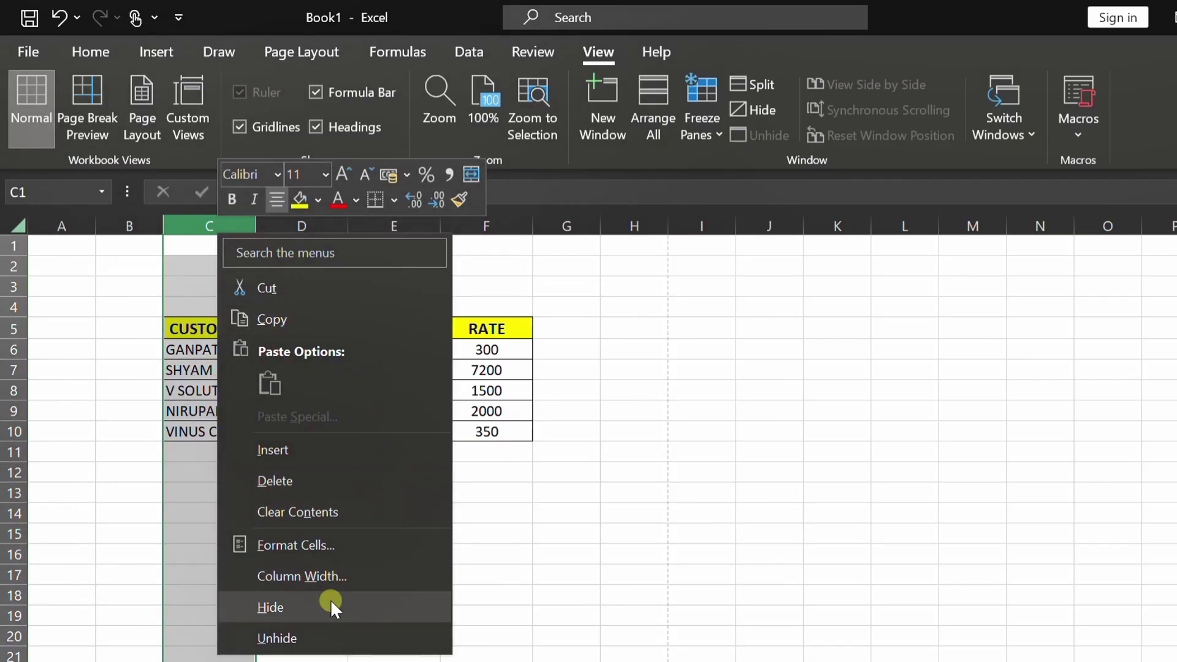
key("Escape")
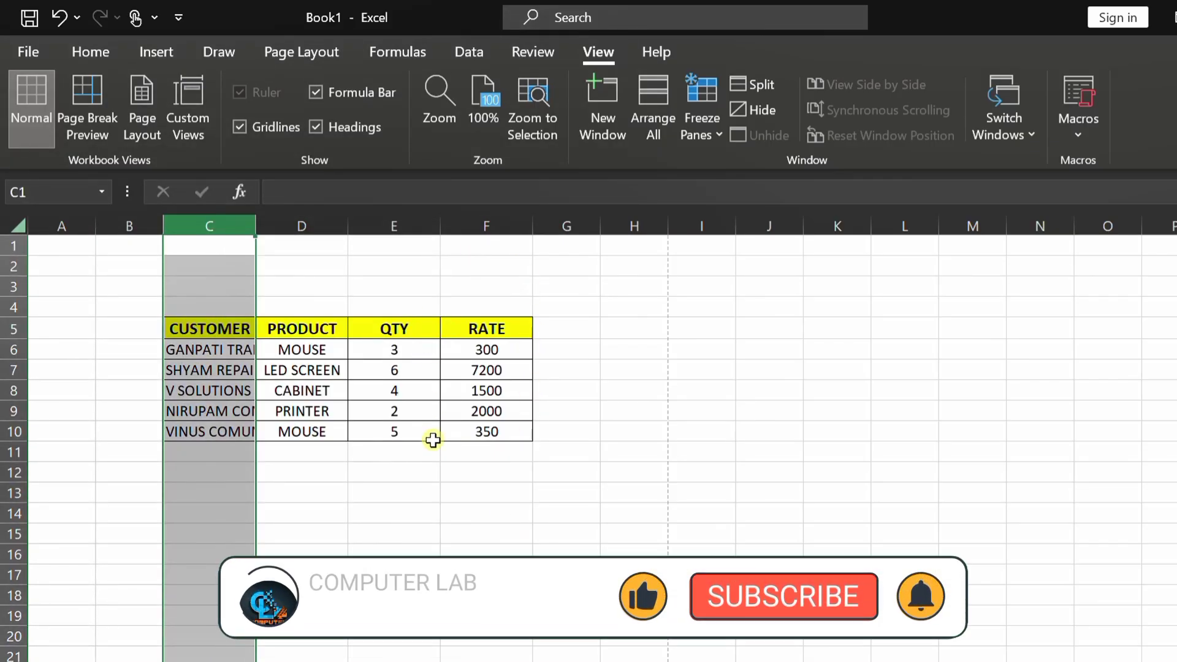
left_click(387, 454)
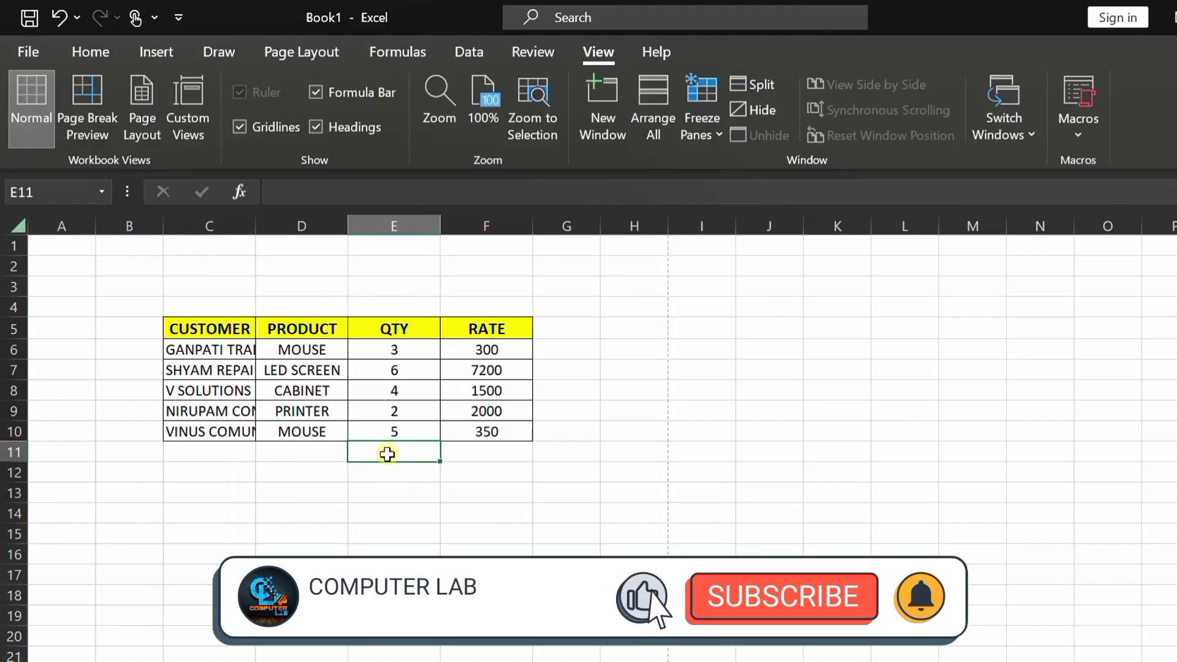
left_click(521, 526)
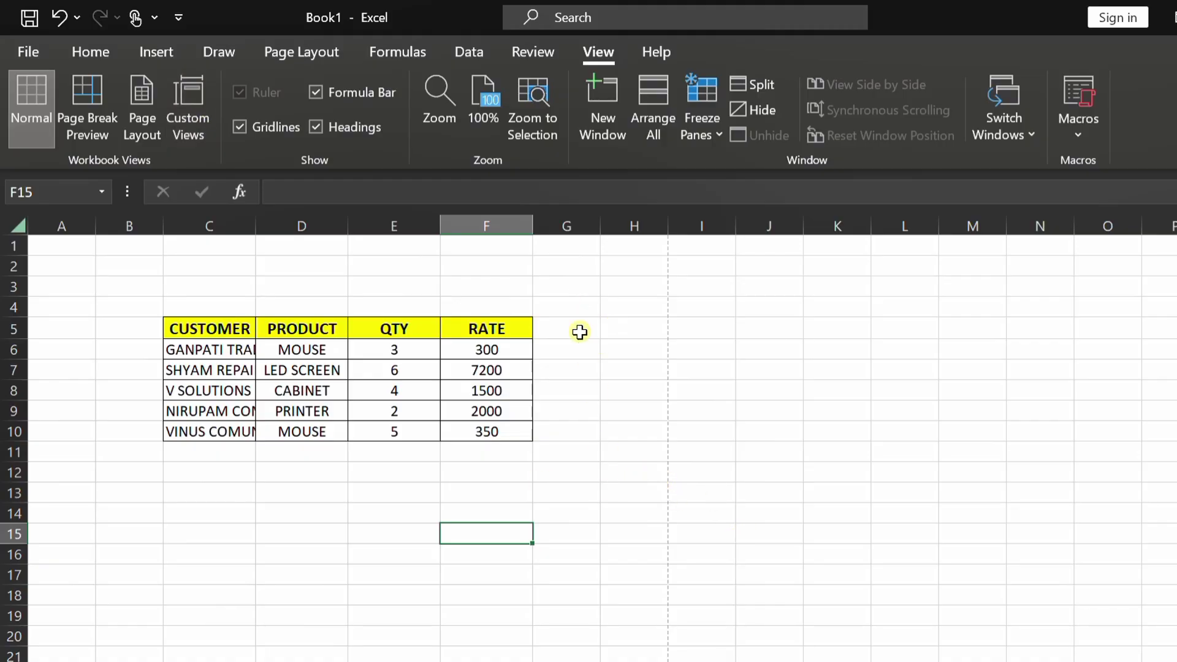
left_click(525, 330)
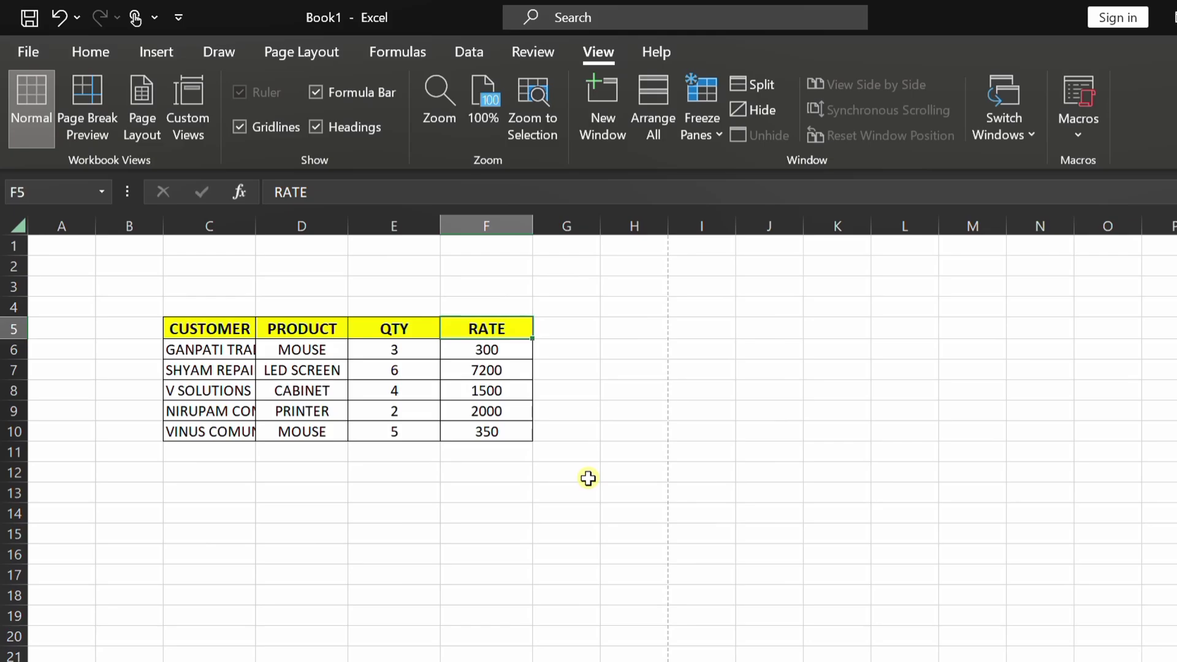
left_click(587, 479)
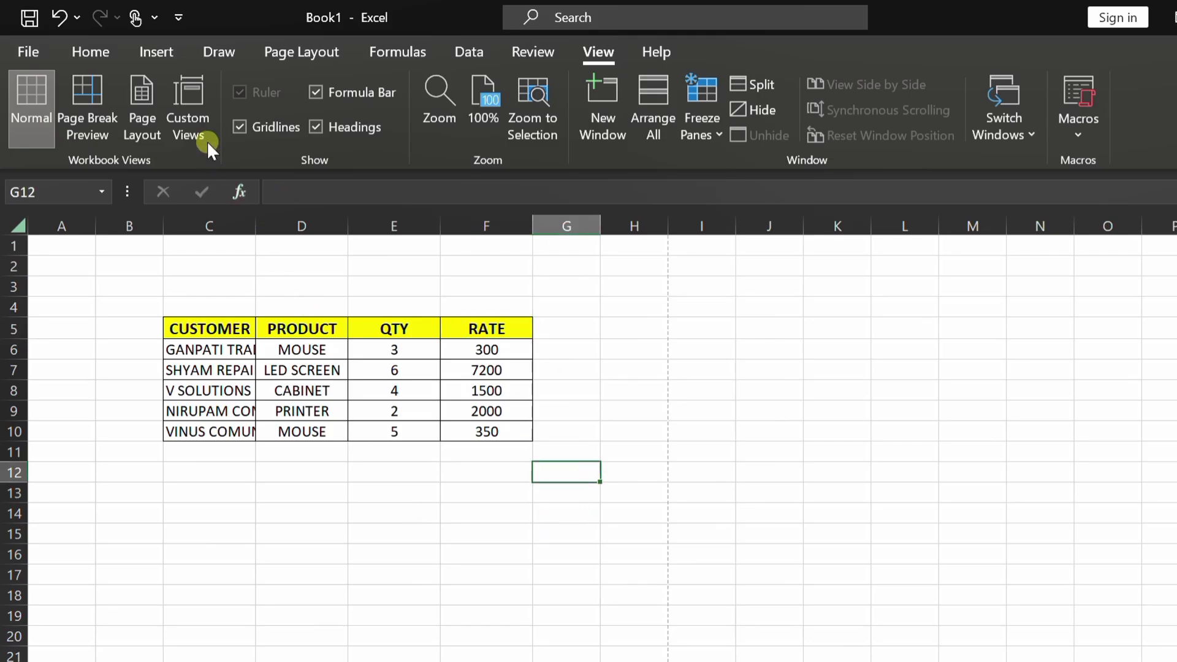
left_click(140, 428)
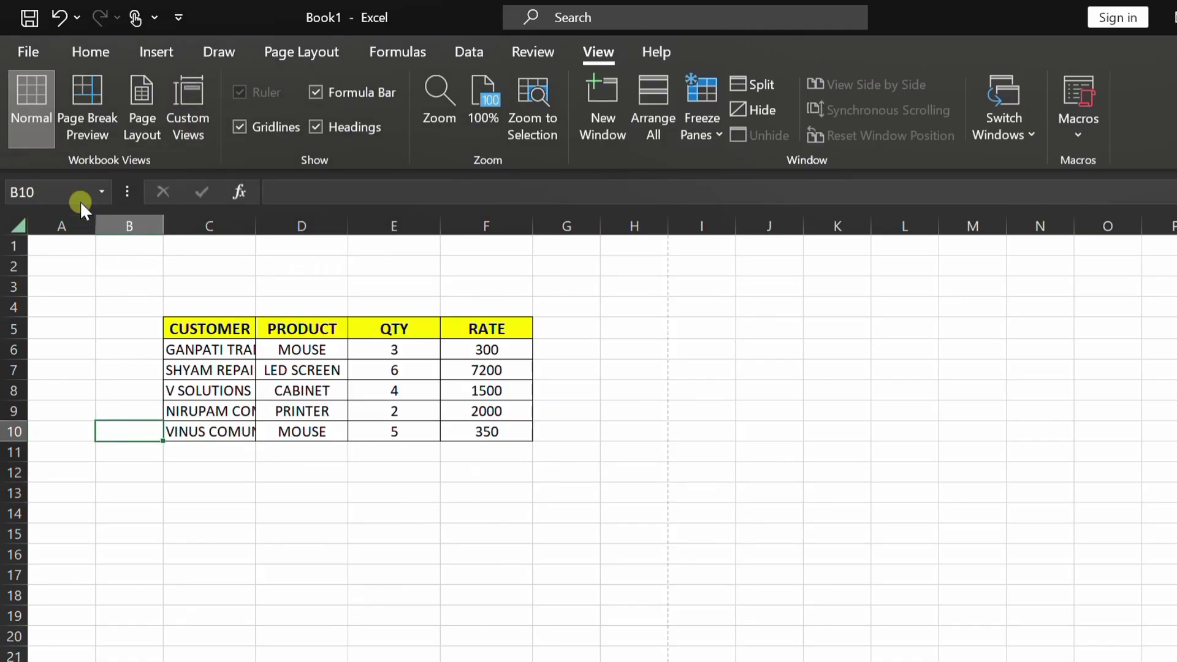
Save the sheet's display with all four table columns showing as a custom view named FOR MY SELF
left_click(196, 124)
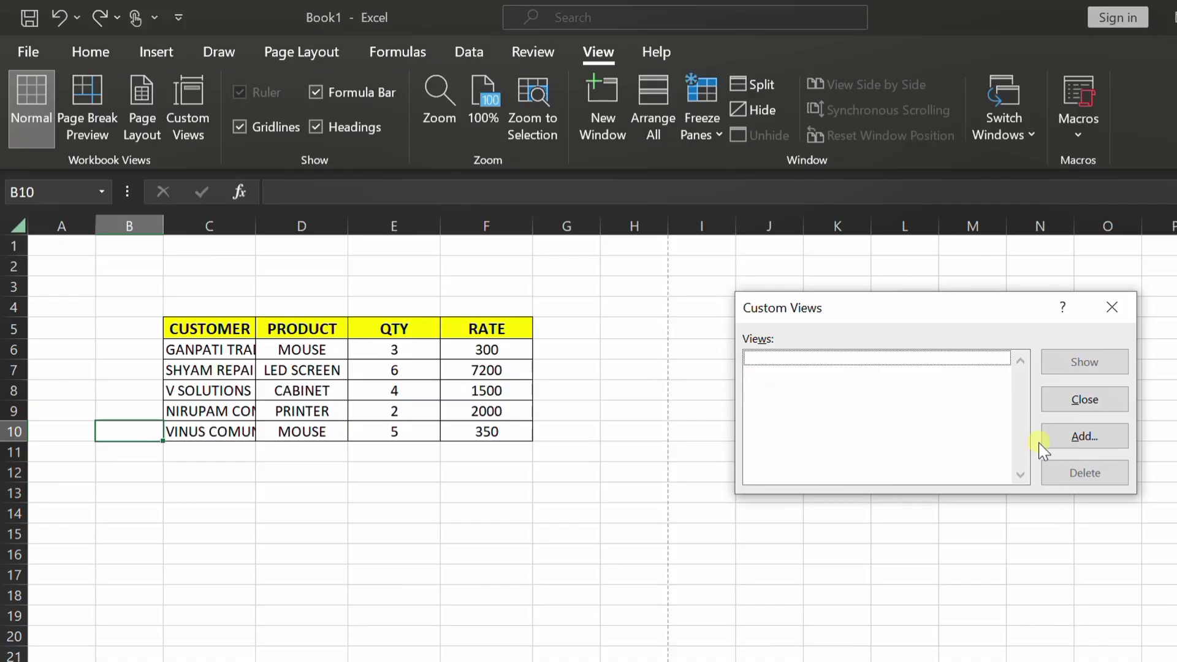
left_click(1083, 444)
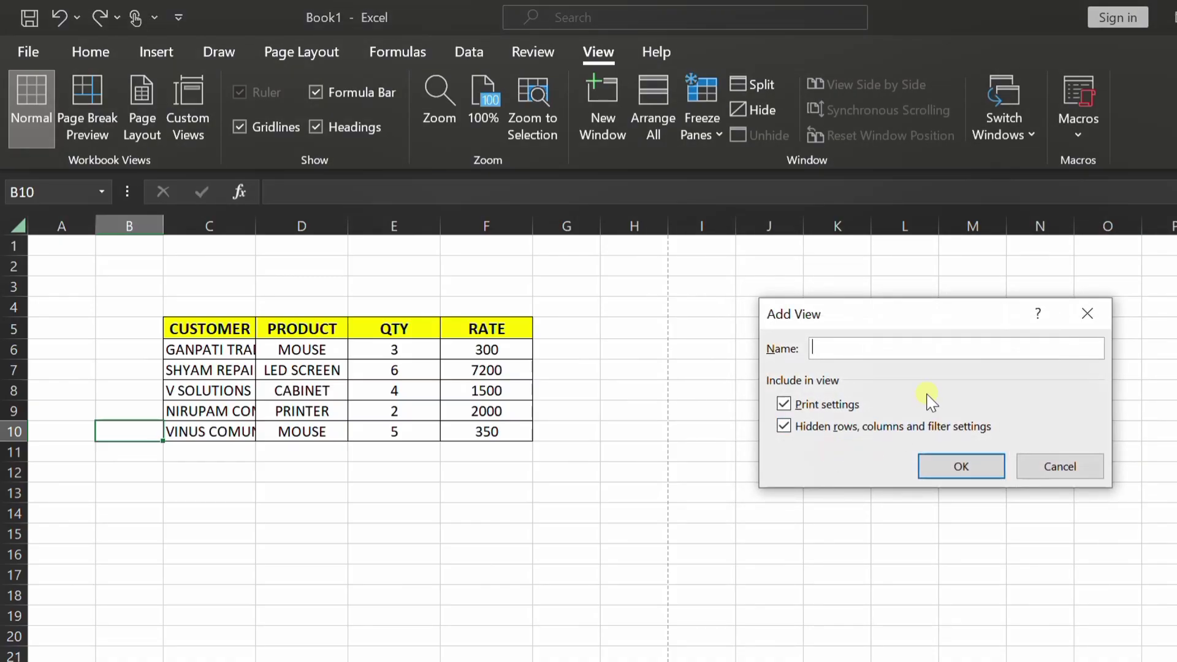
type("FOR MY SELF")
left_click(503, 516)
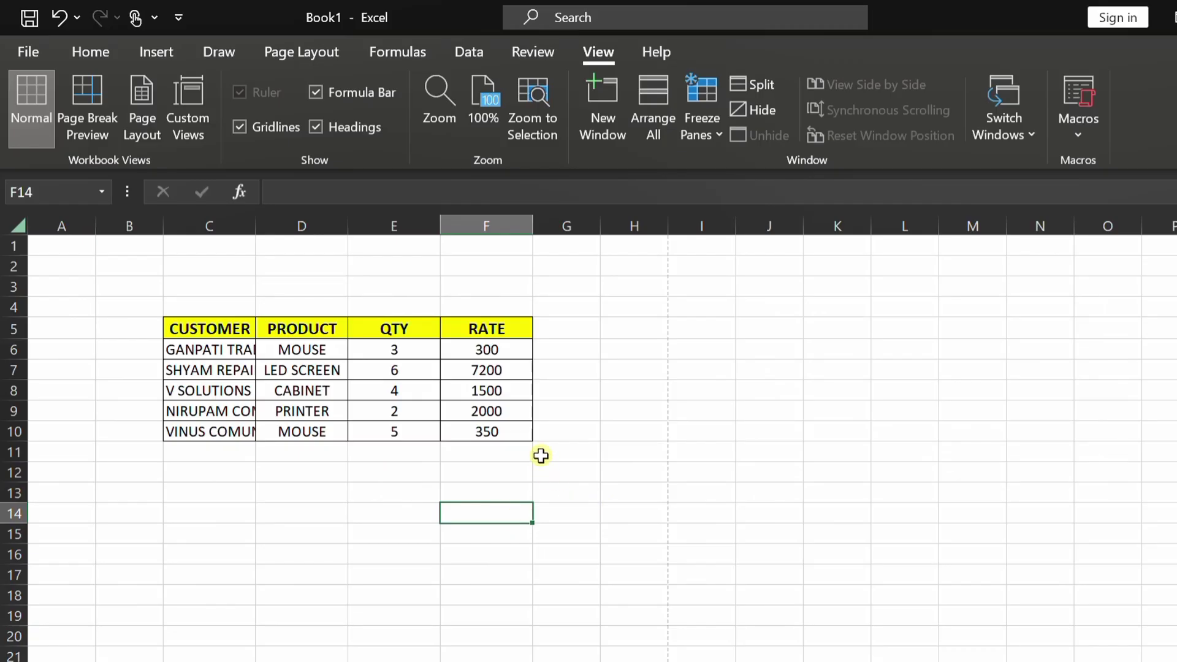
Hide column F, which holds the RATE values of the customer table
right_click(491, 223)
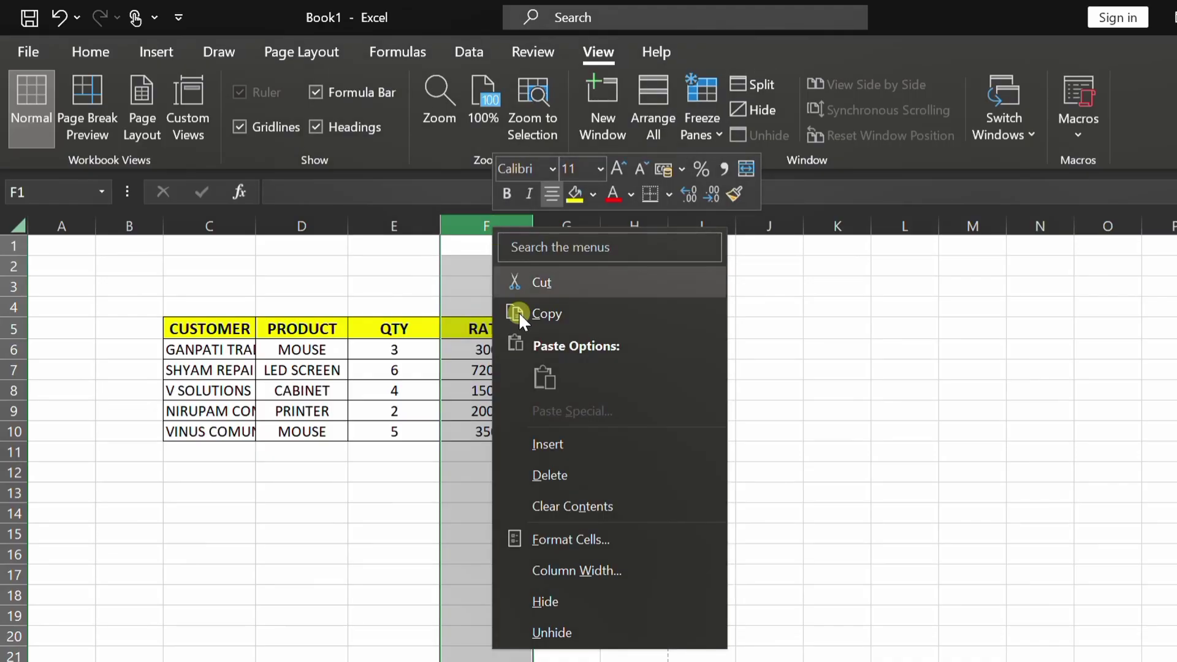
left_click(501, 601)
left_click(589, 469)
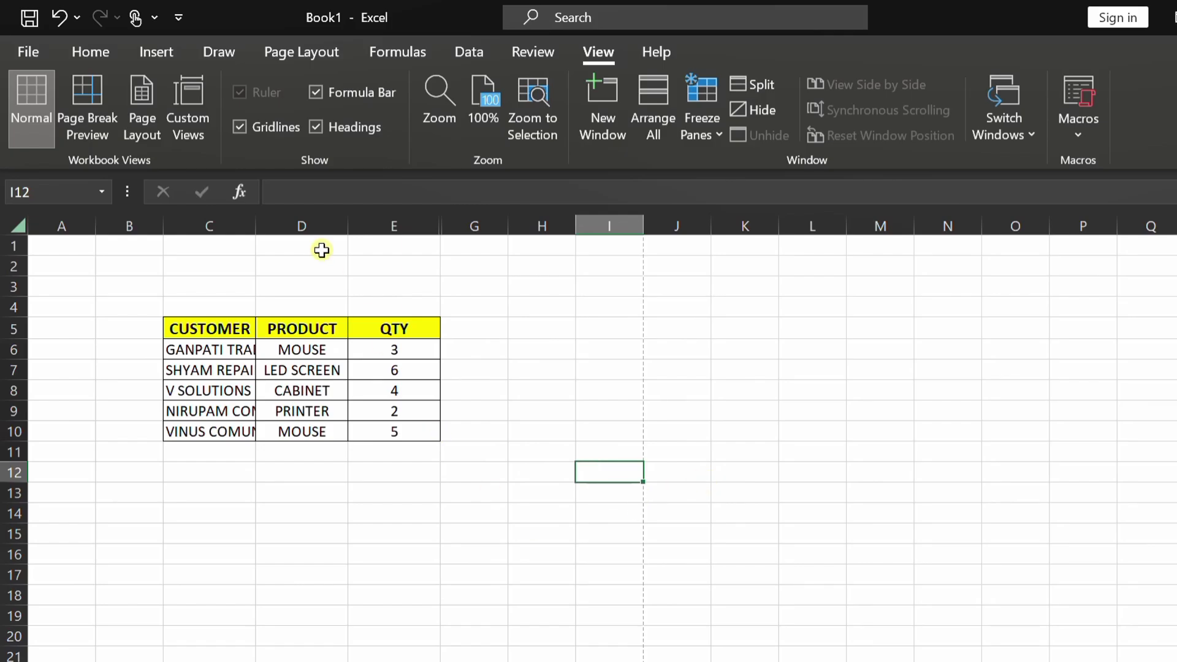
Add a custom view named FOR CLIENT for the display with the RATE column hidden
left_click(192, 132)
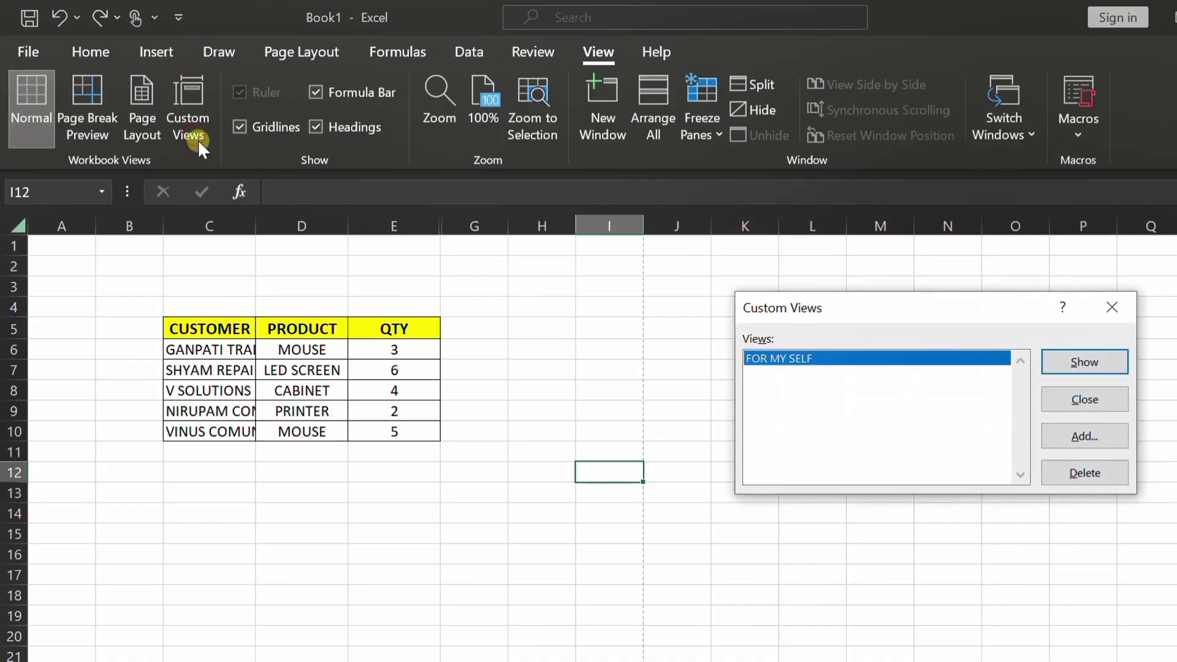
left_click(1069, 436)
type("FO")
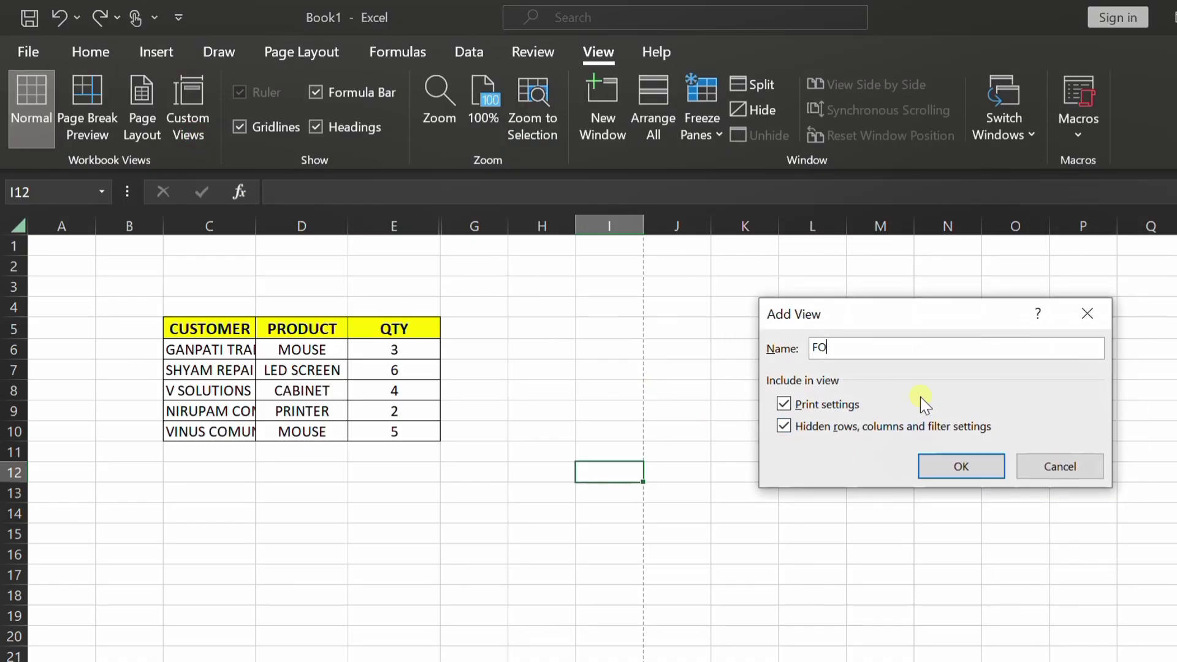
type("R CLIENT")
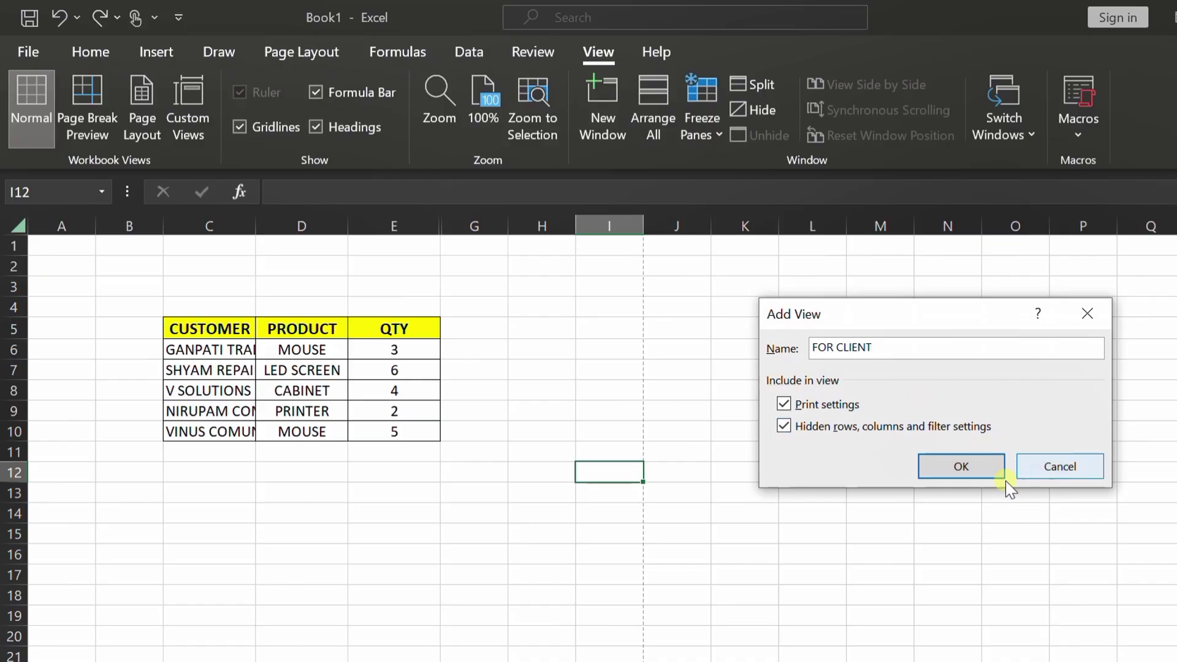
left_click(968, 471)
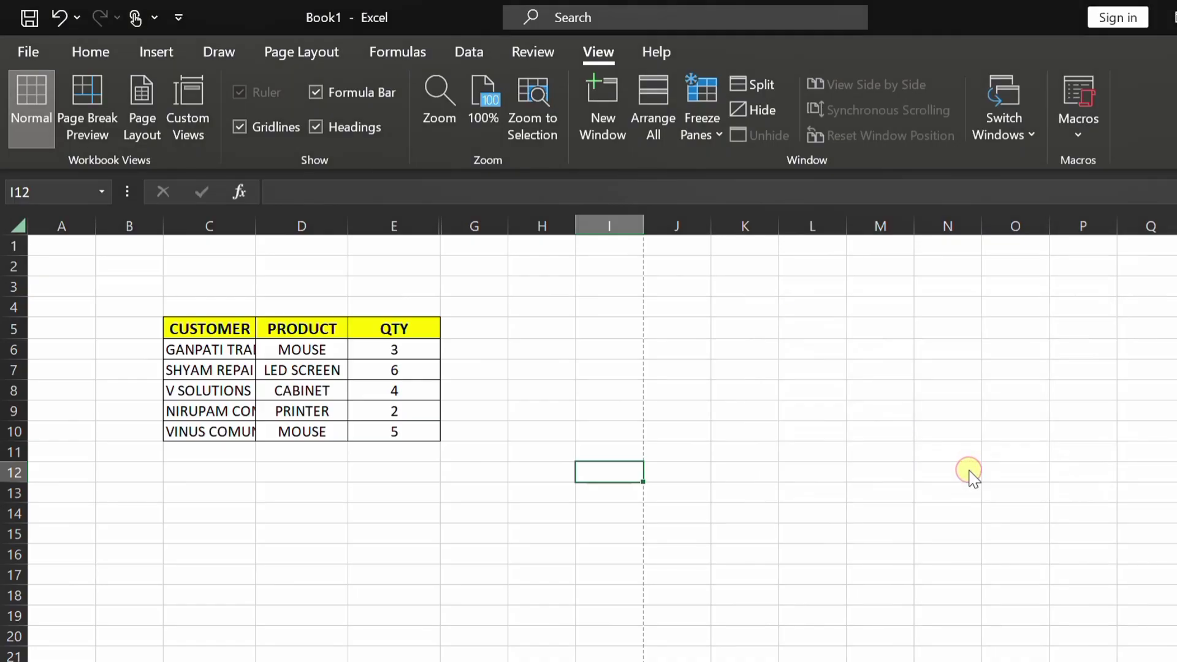
Unhide the RATE column F between columns E and G
left_click(523, 447)
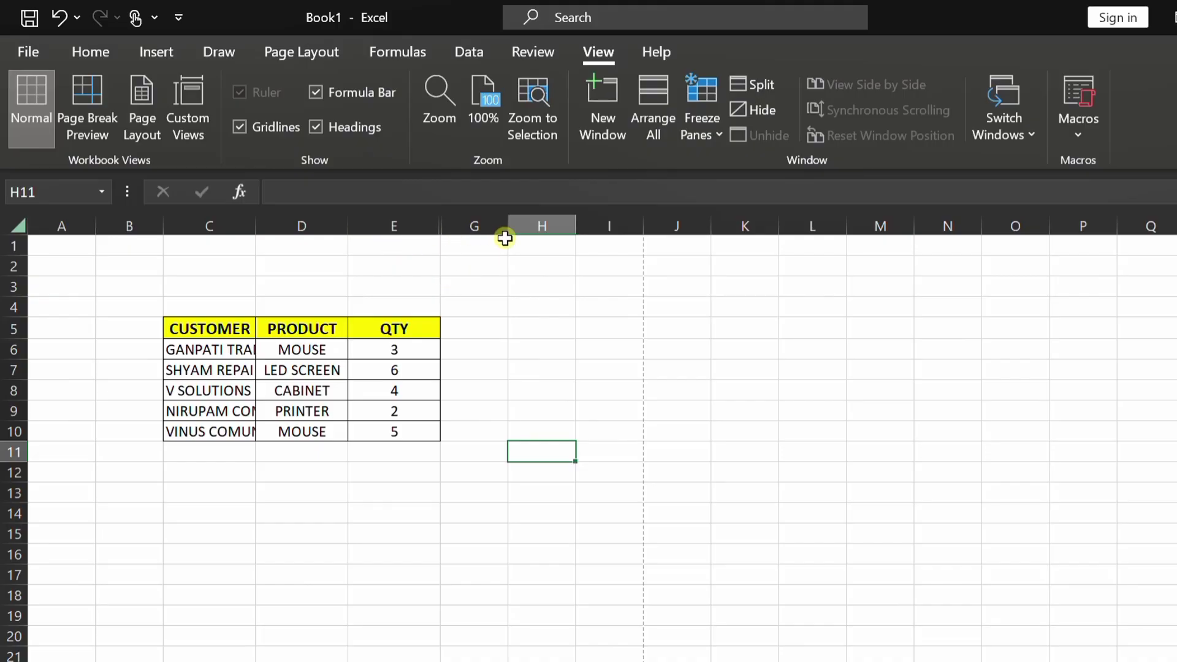
left_click_drag(401, 215, 465, 215)
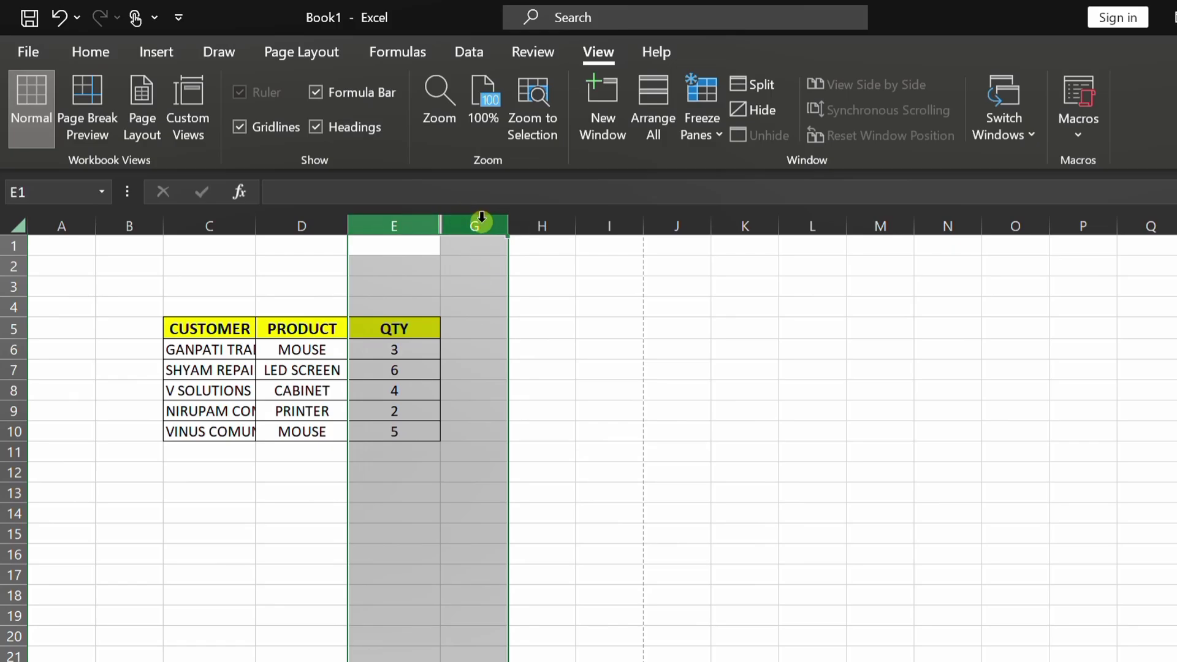
right_click(482, 220)
left_click(580, 632)
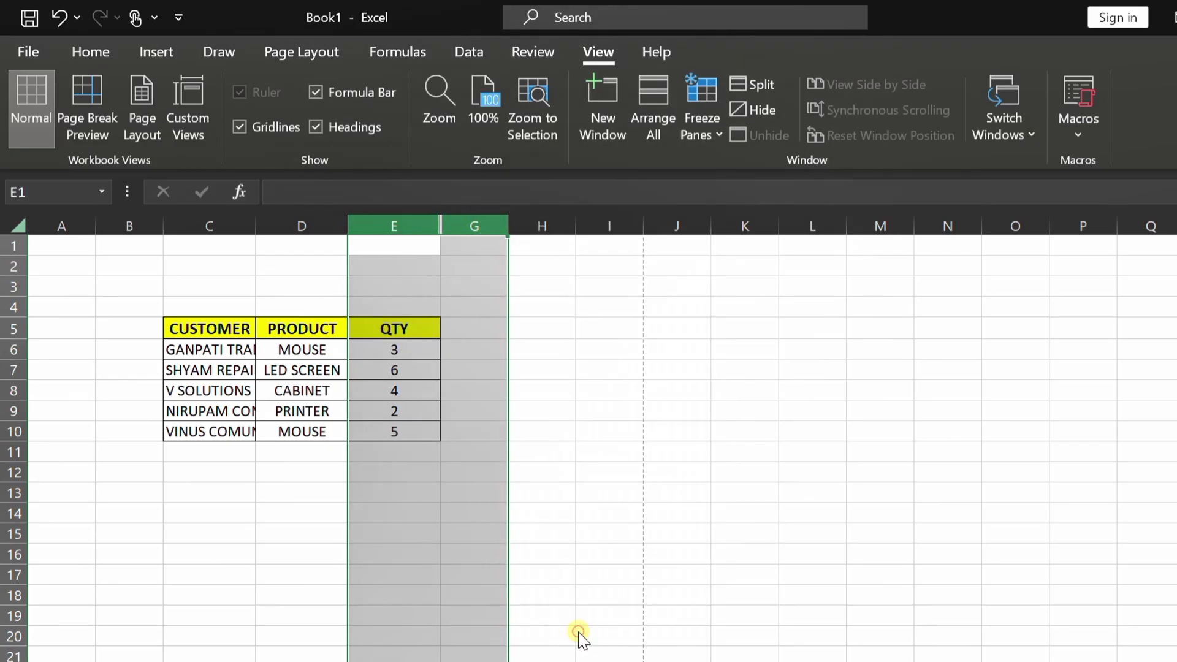
left_click(676, 477)
left_click(485, 329)
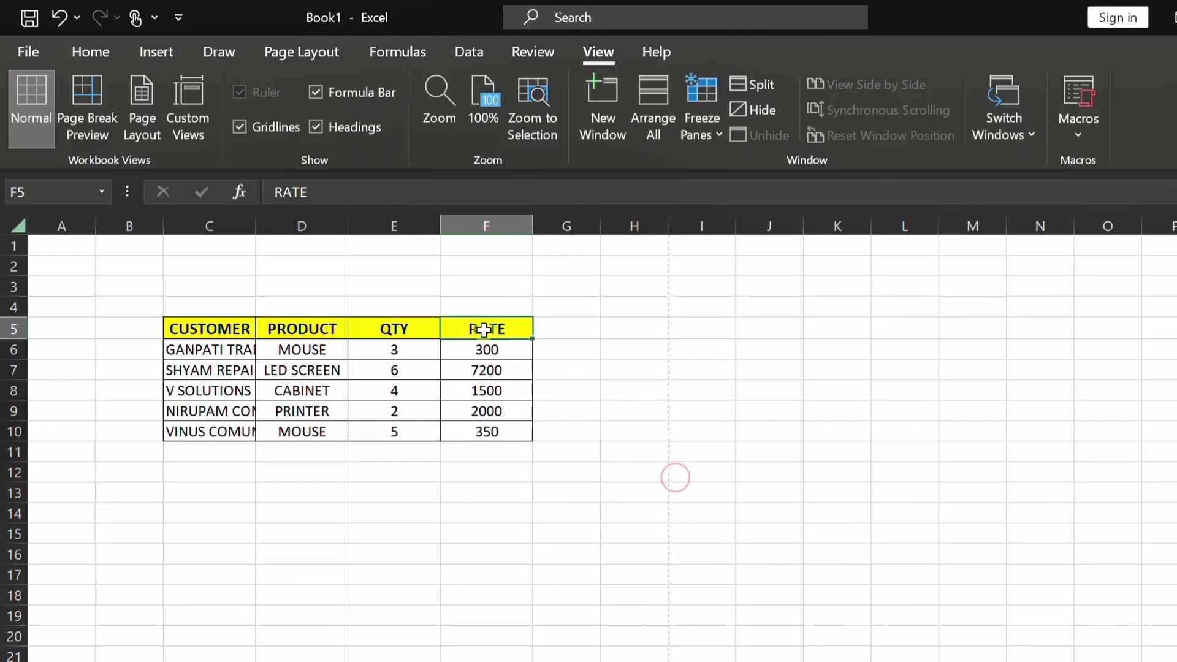
Hide column C, which holds the CUSTOMER names of the table
left_click(209, 224)
right_click(209, 225)
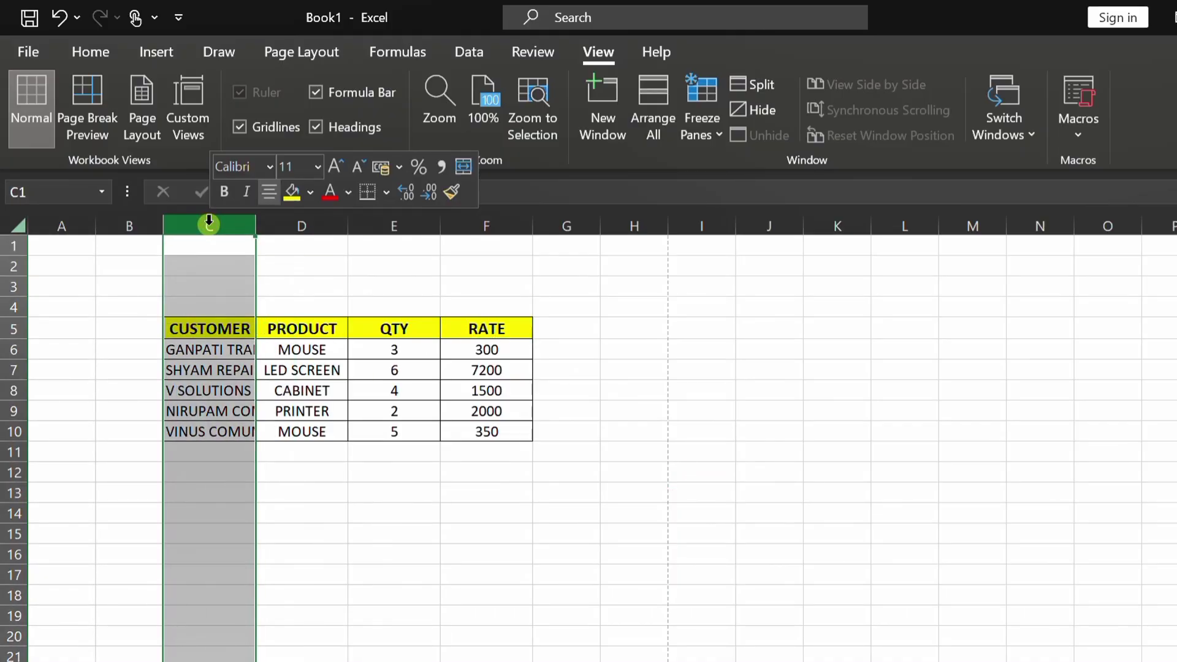
left_click(279, 598)
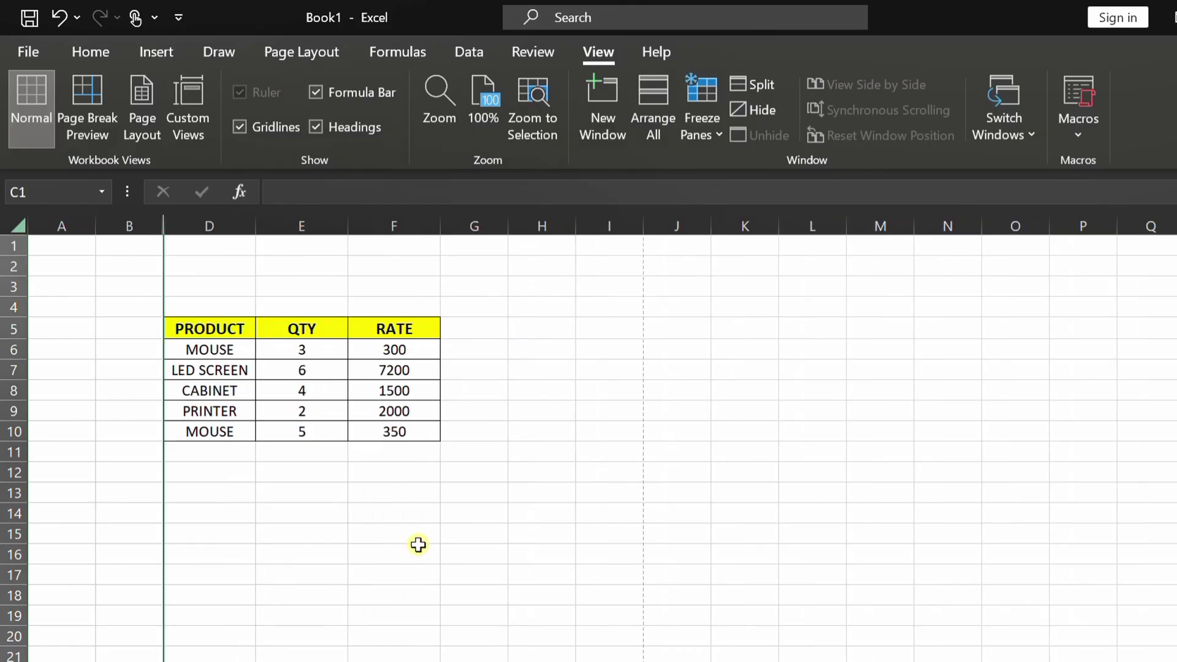
left_click(362, 533)
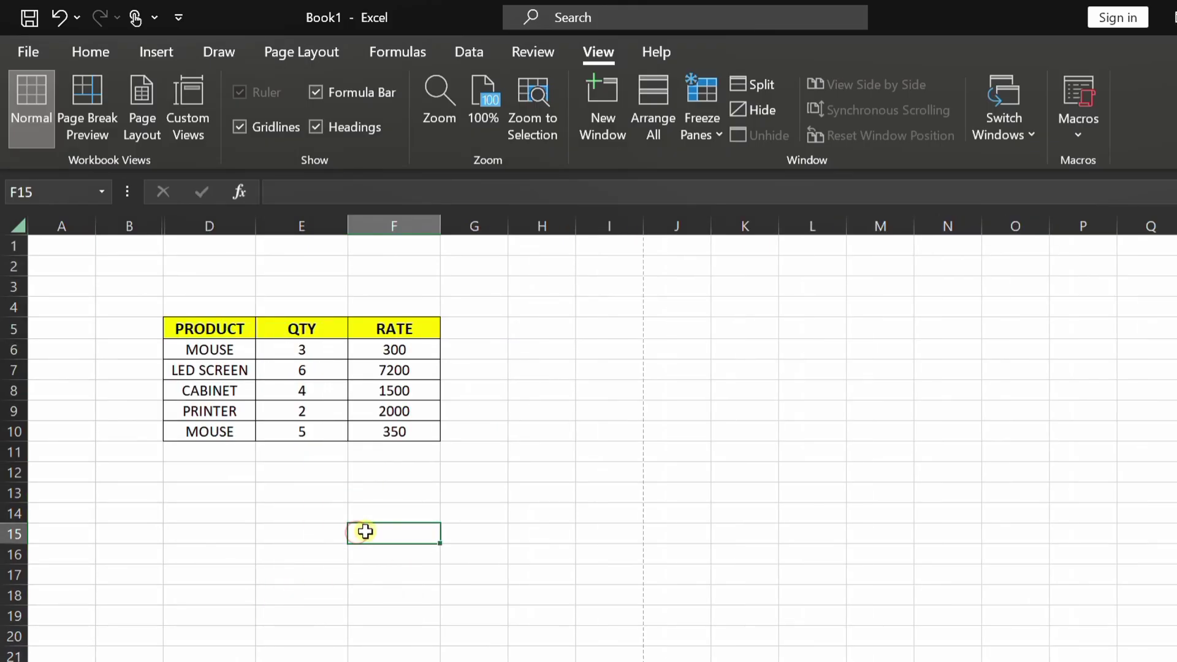
Add a custom view named FOR MANAGER for the display with the CUSTOMER column hidden
left_click(190, 131)
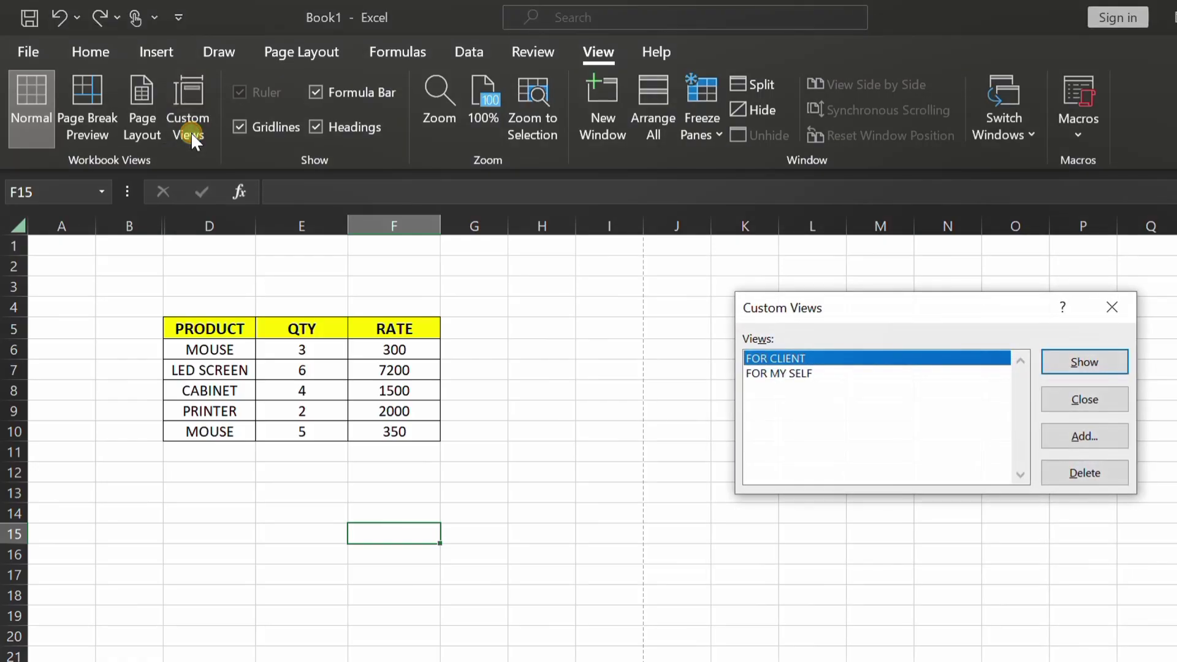
left_click(1079, 435)
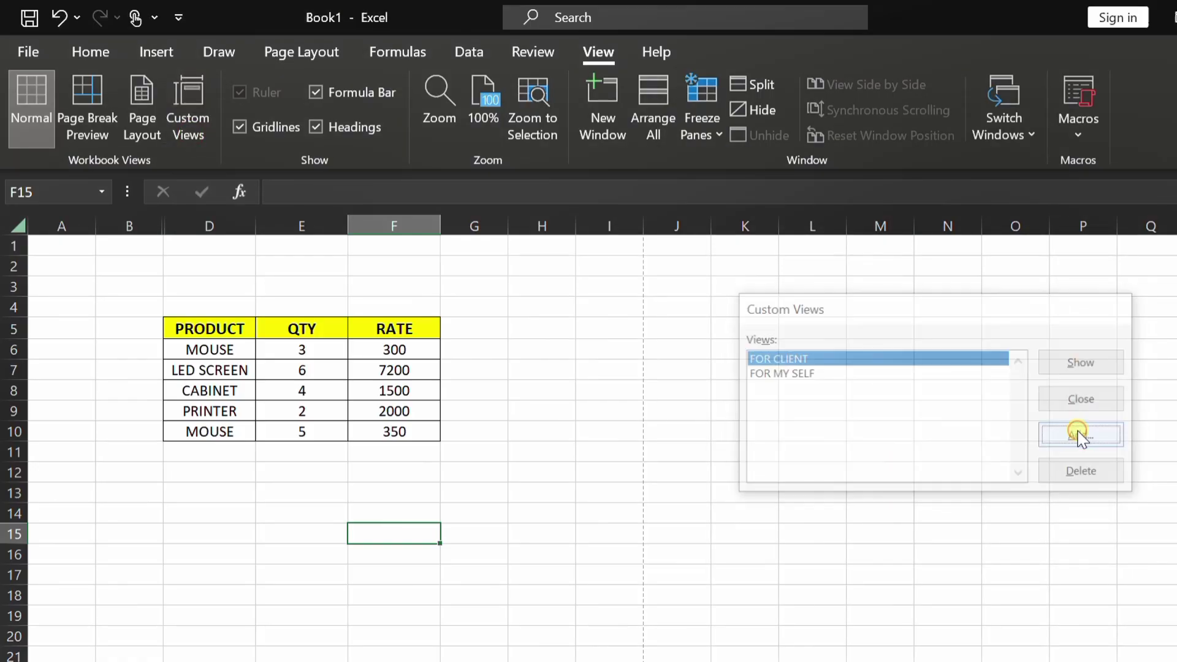
type("FOR MANAGER")
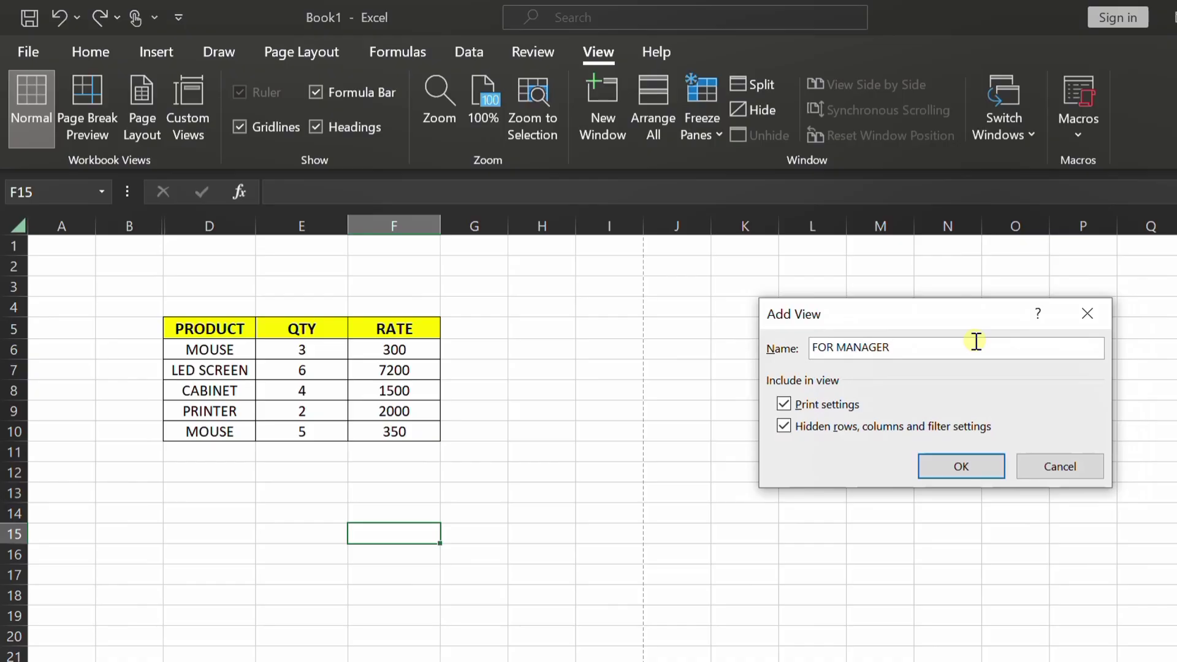
left_click(999, 472)
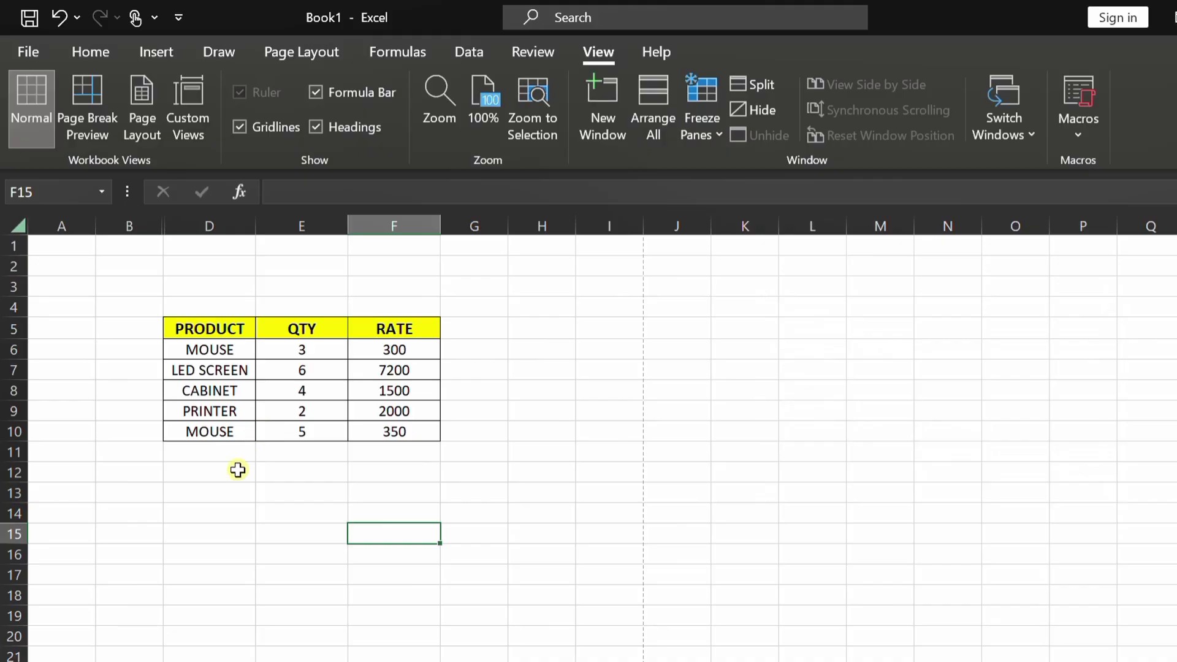
Show the saved custom view FOR CLIENT and look over the CUSTOMER column of the table
left_click(204, 109)
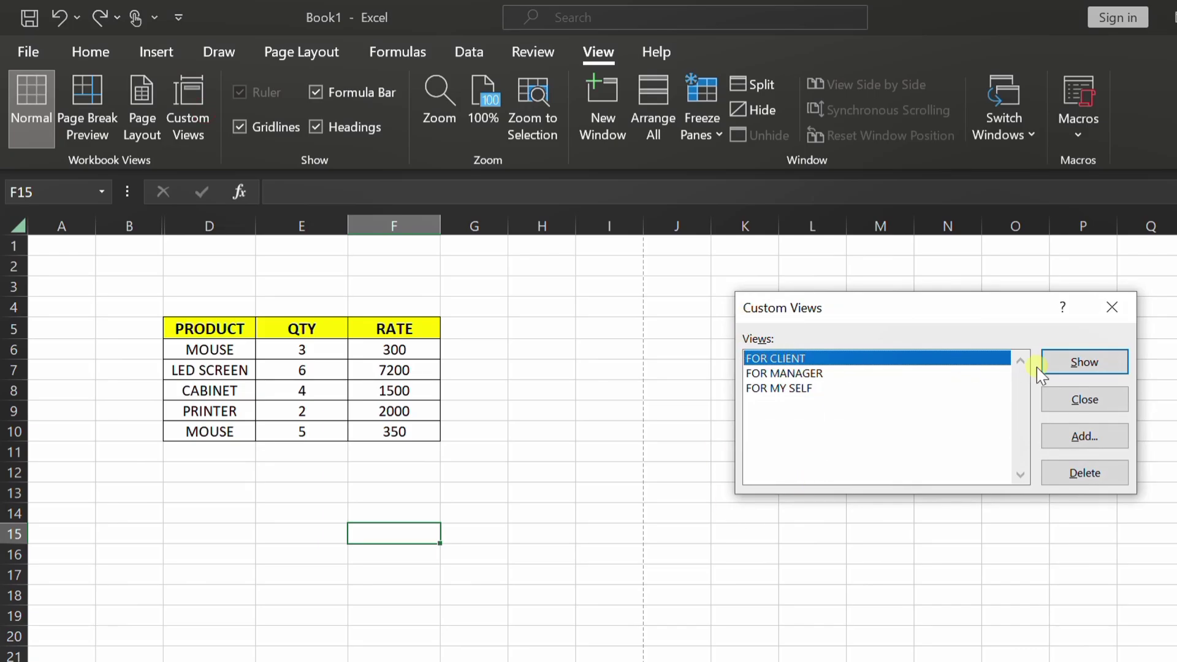
left_click(1082, 363)
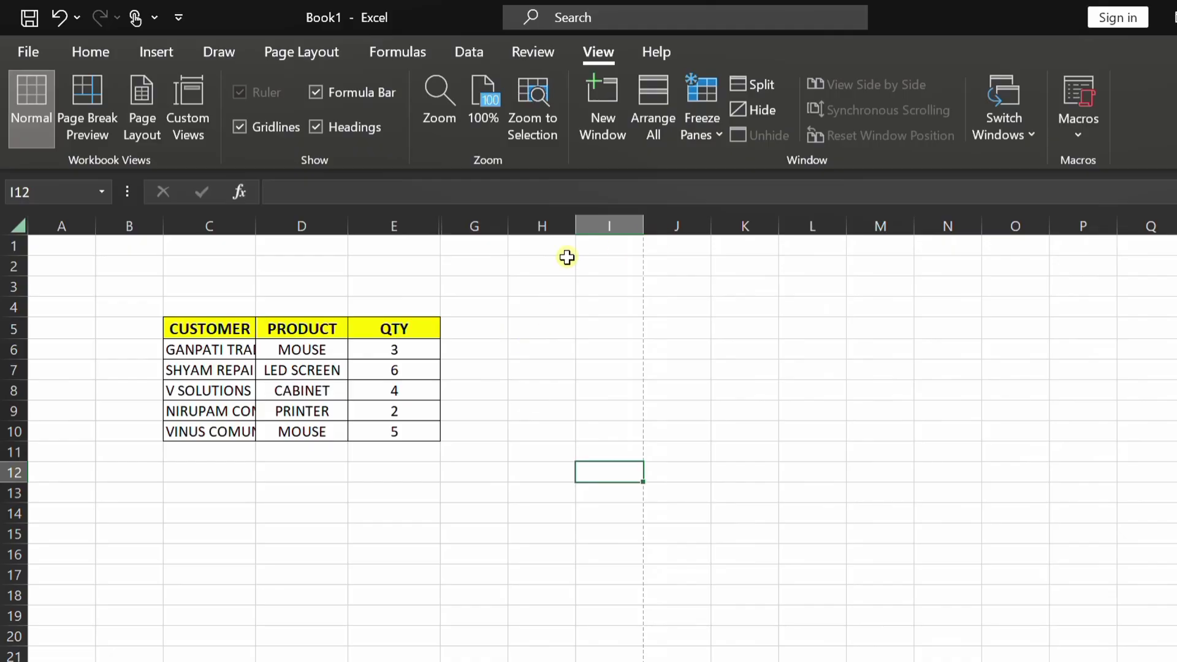
left_click(192, 334)
left_click_drag(191, 334, 193, 435)
left_click(488, 468)
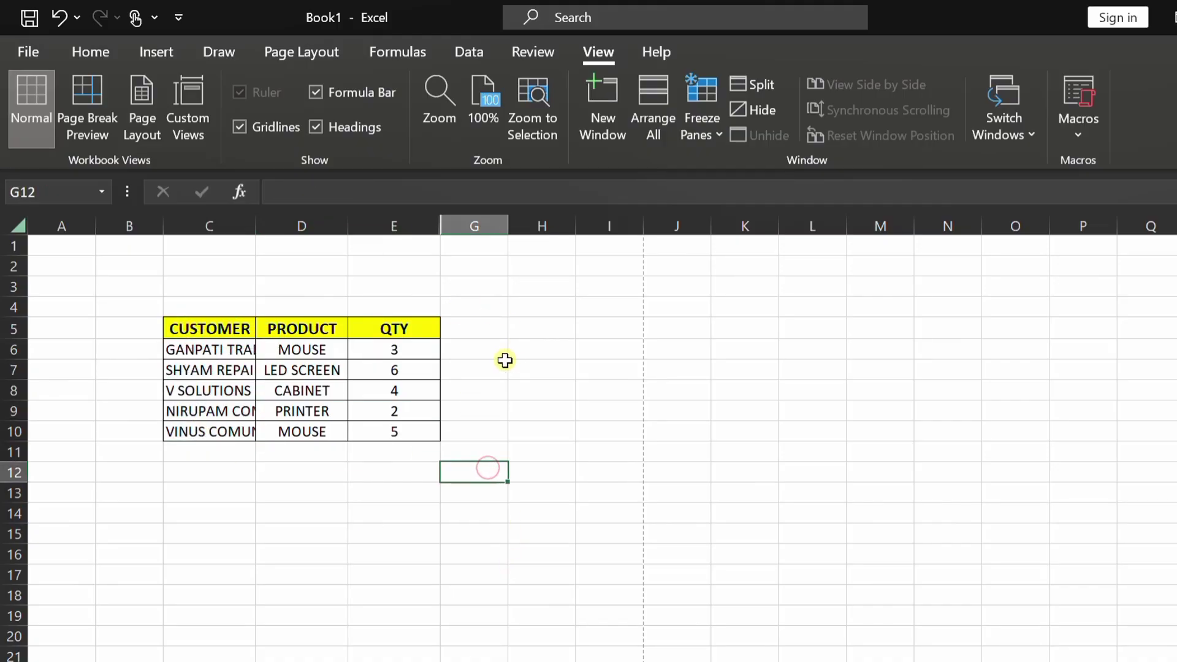
left_click(503, 361)
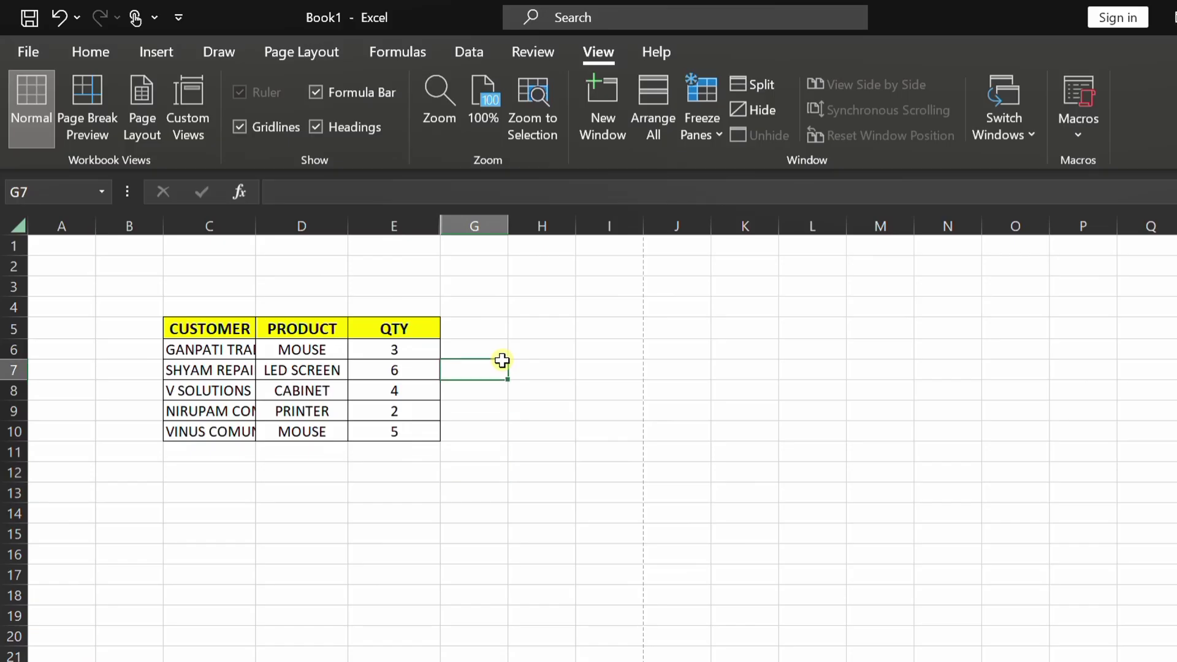
left_click(485, 541)
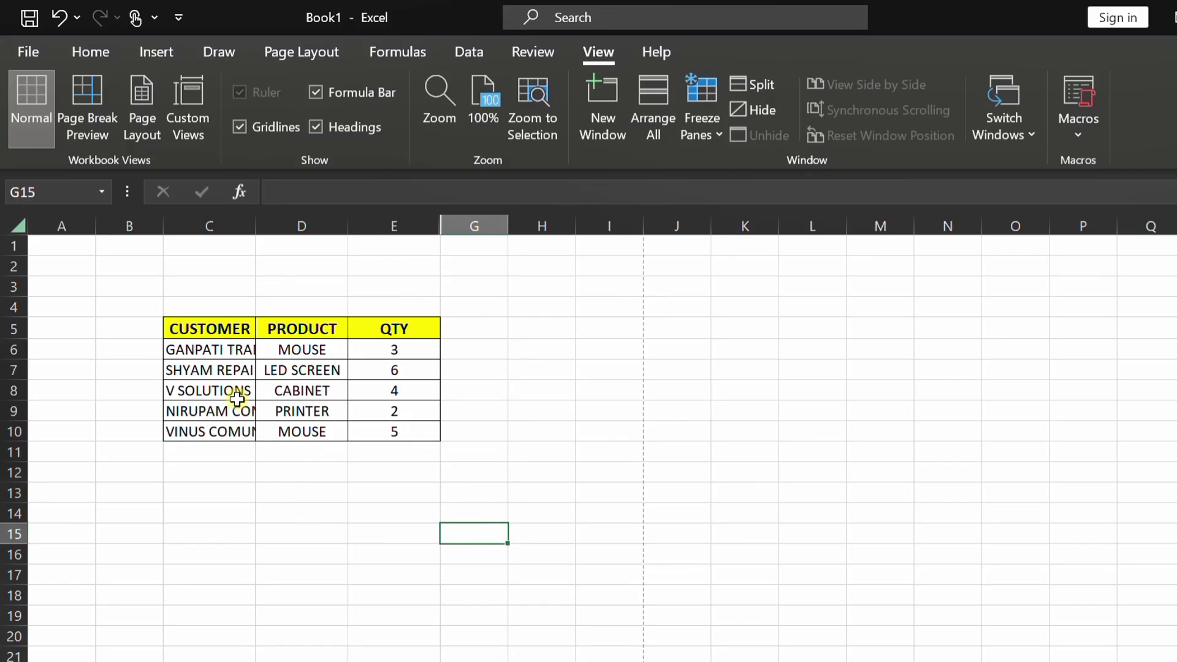
Show the saved custom view FOR MANAGER to display the version of the table meant for the manager
left_click(193, 132)
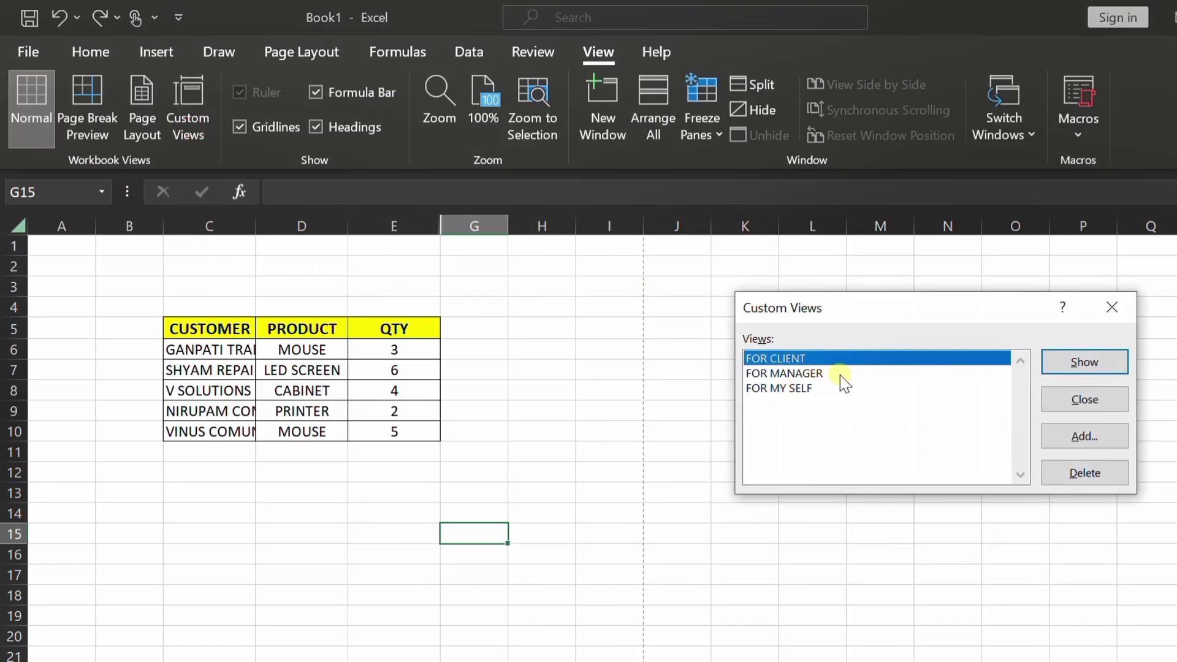
left_click(843, 376)
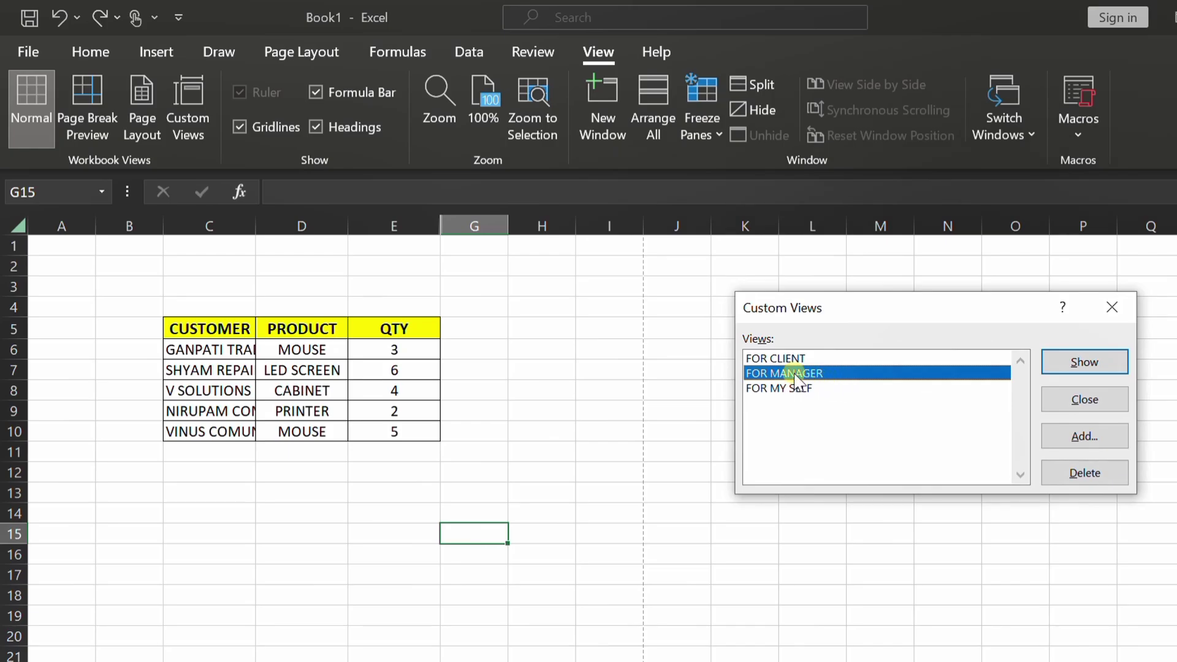
left_click(1084, 363)
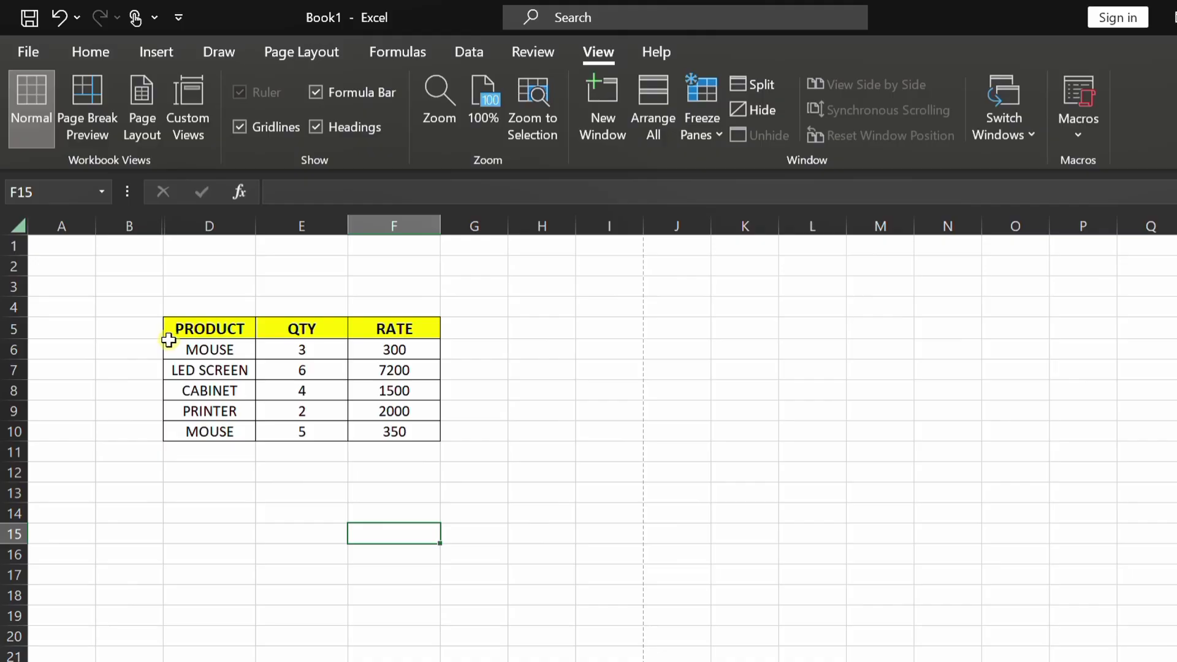
left_click(525, 426)
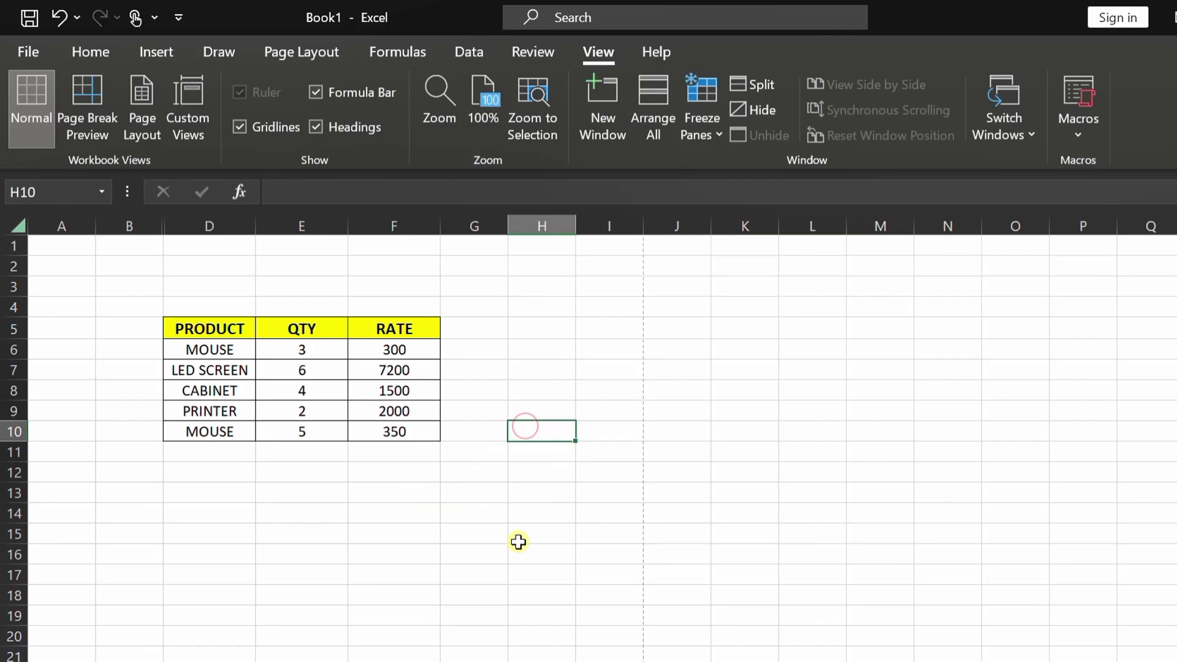
Show the saved custom view FOR MY SELF to bring back all columns of the customer table
left_click(180, 107)
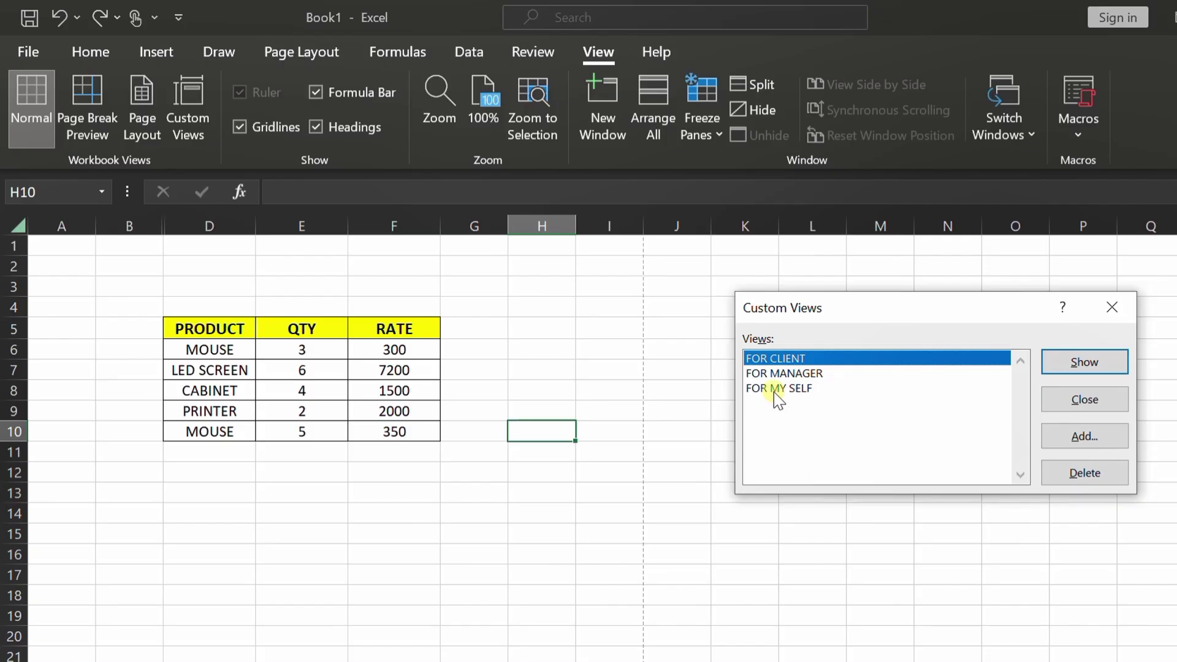
left_click(773, 390)
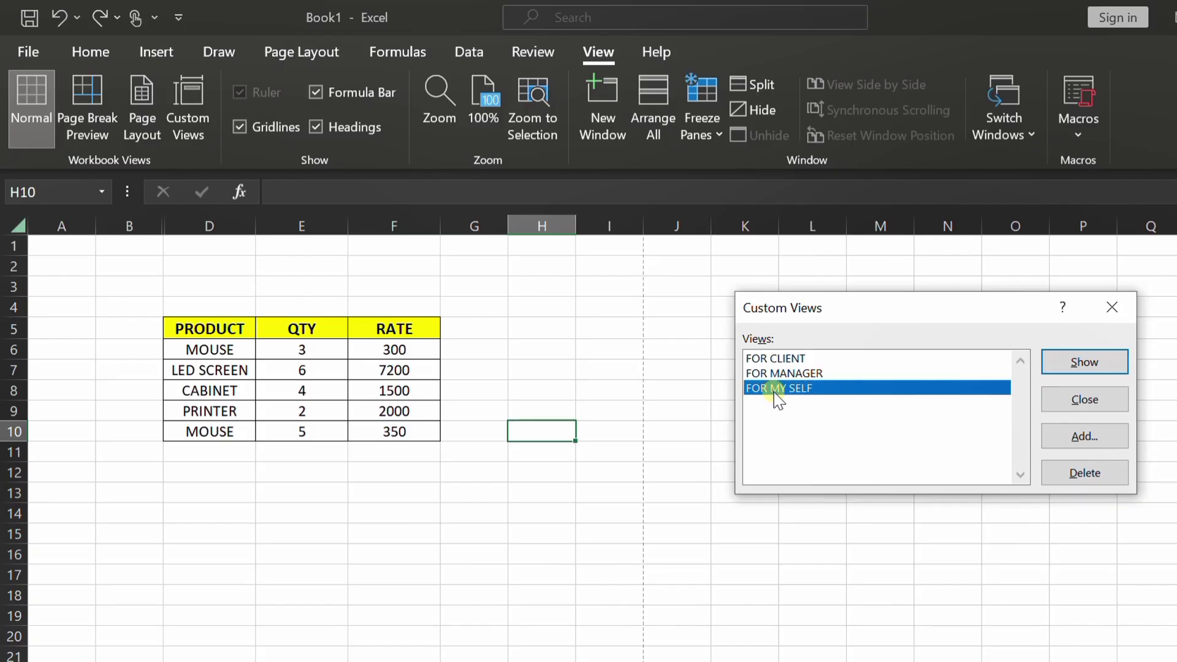
left_click(1083, 371)
left_click(453, 549)
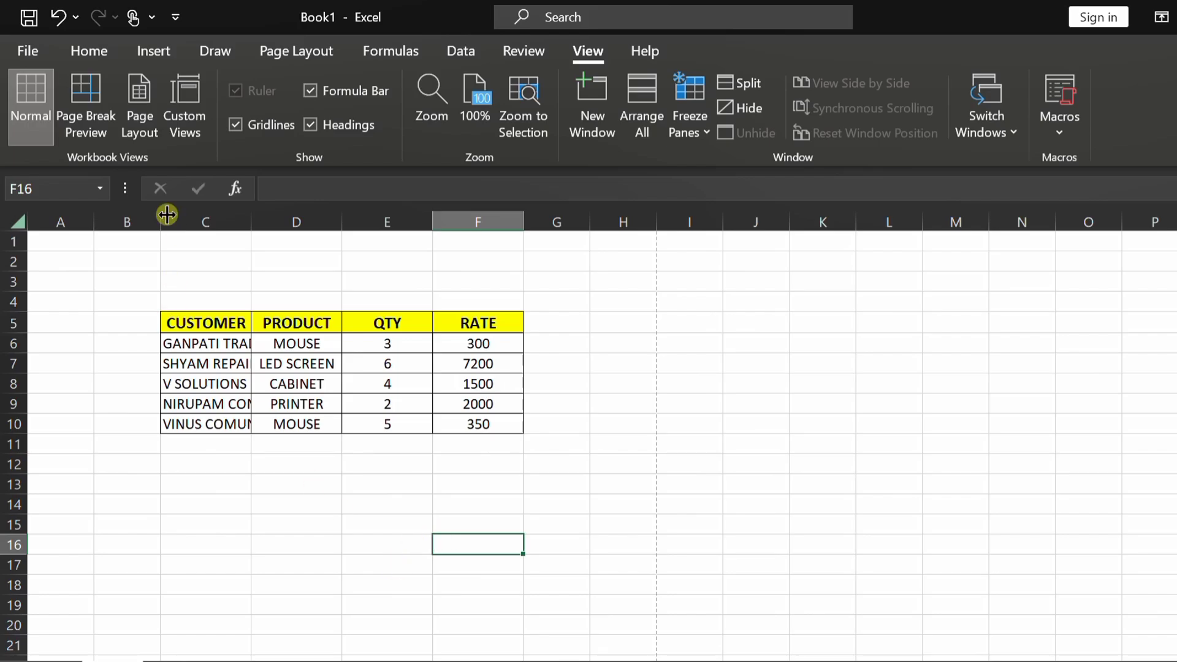
Delete the custom views FOR CLIENT, FOR MANAGER and FOR MY SELF, and recheck the list of saved views
left_click(206, 116)
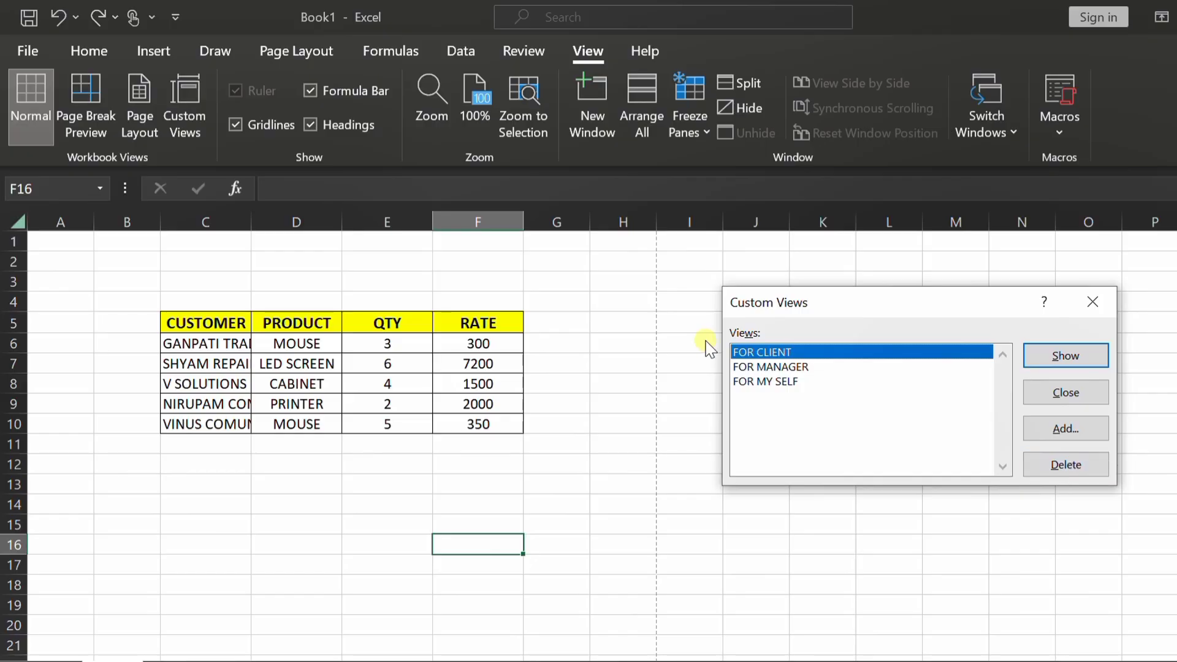
left_click(1047, 464)
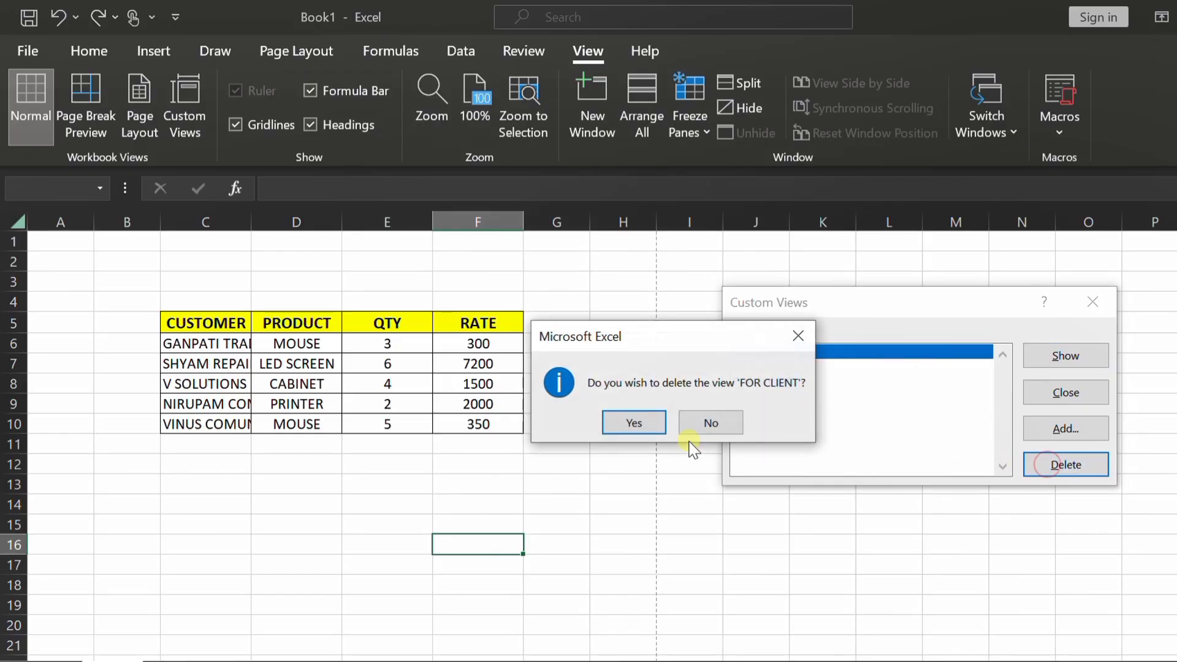
left_click(633, 422)
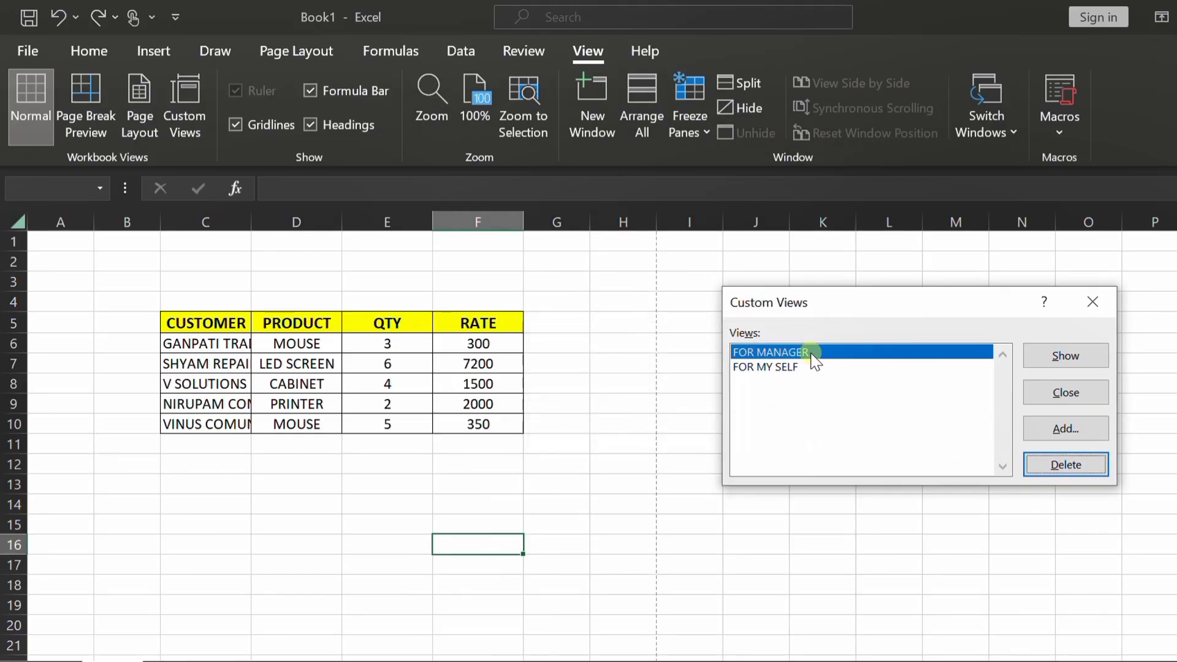
left_click(1048, 465)
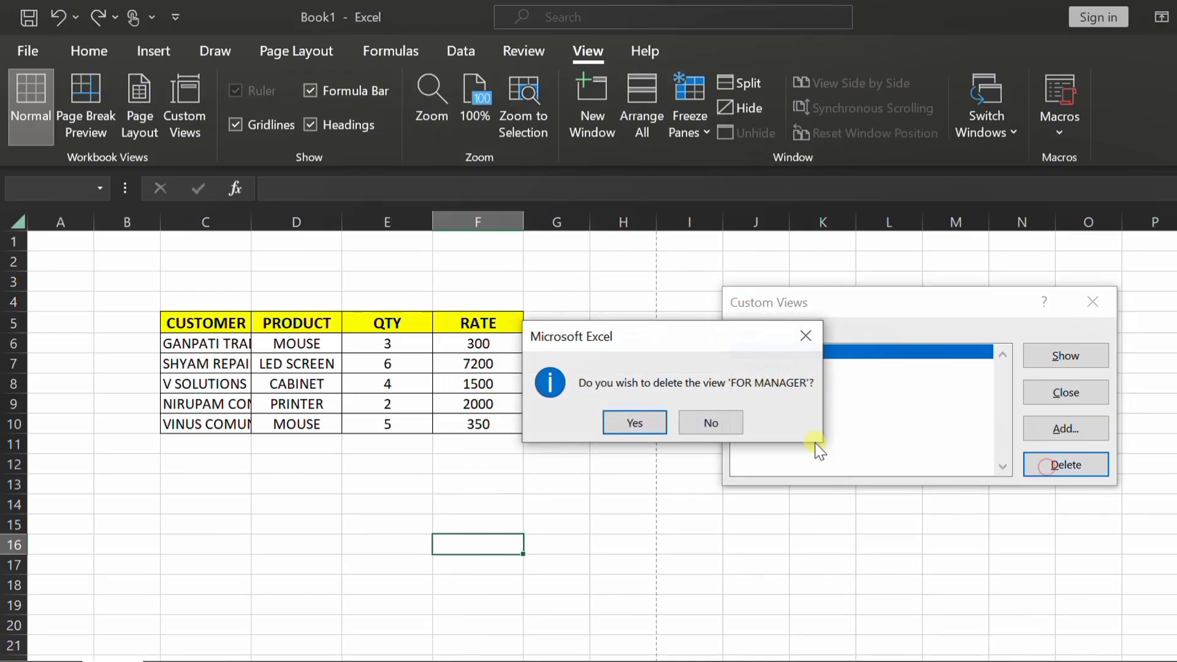
left_click(620, 424)
left_click(1060, 467)
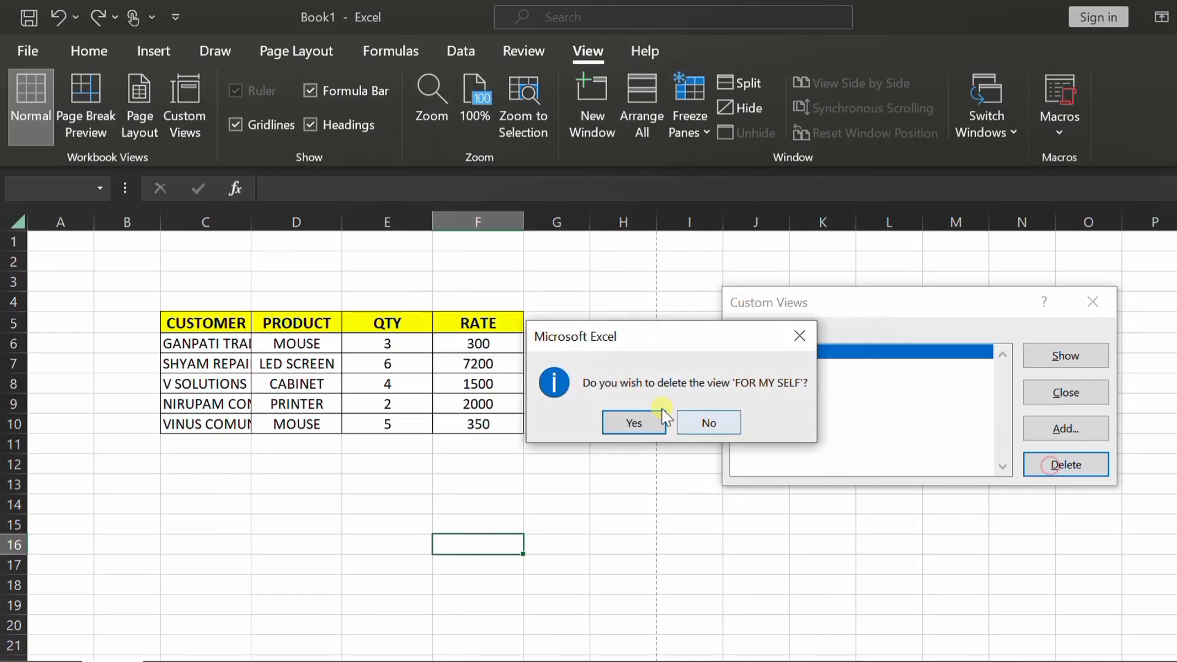
left_click(652, 422)
left_click(1065, 392)
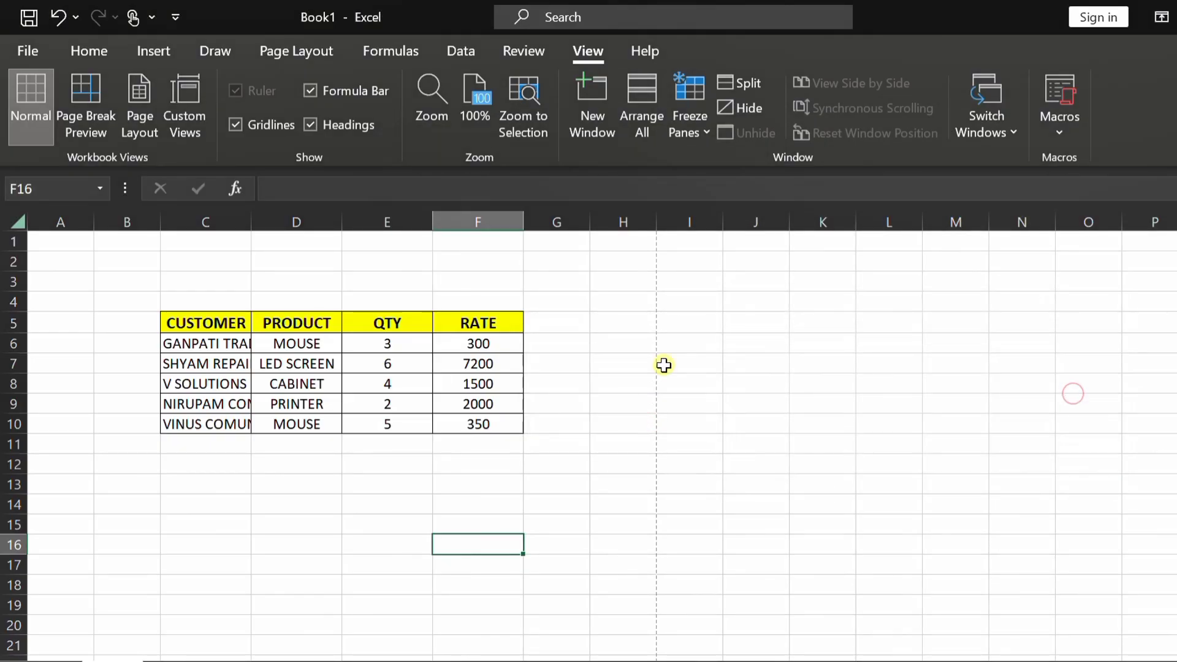
left_click(663, 365)
left_click(187, 122)
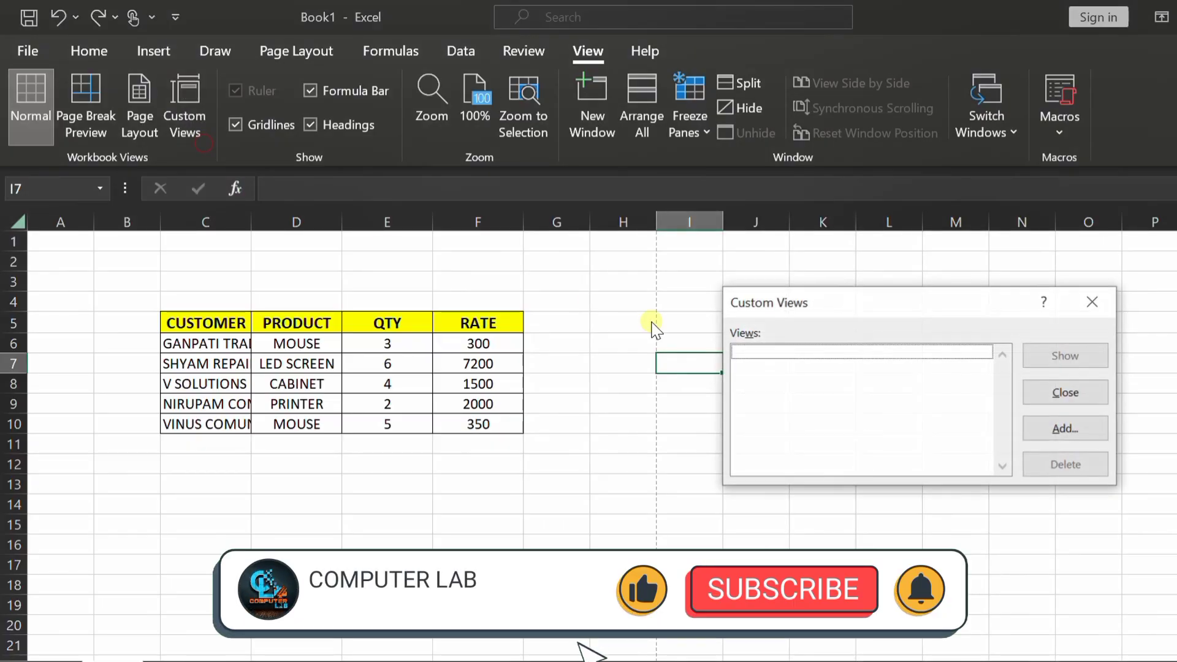
left_click(1095, 301)
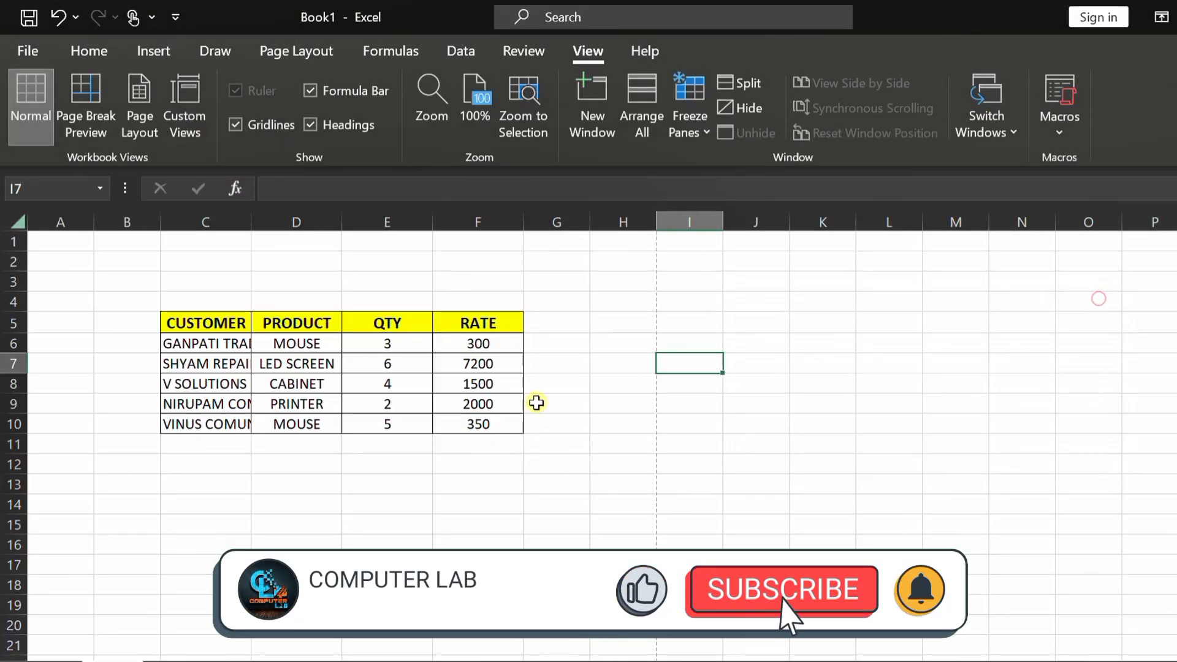